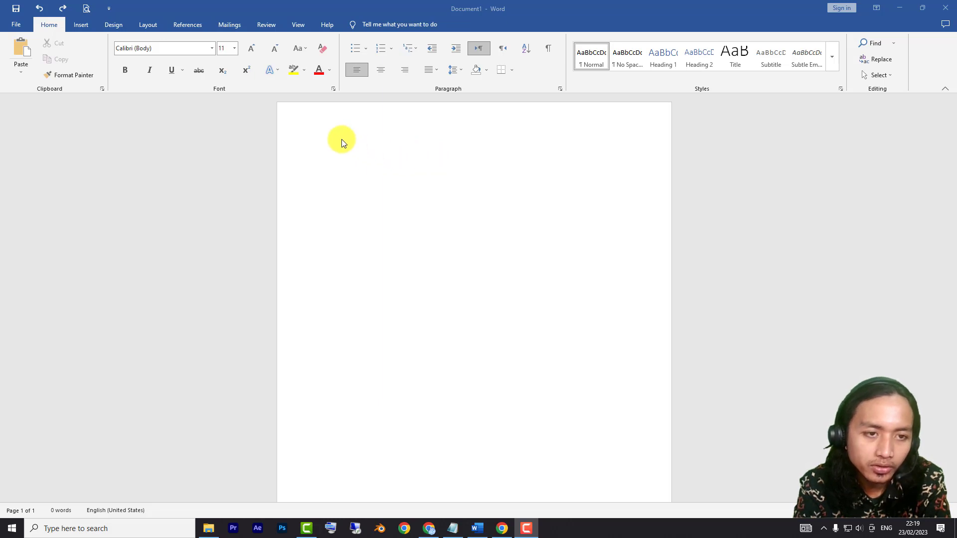
{"action": "left_click", "coordinate": [311, 152]}
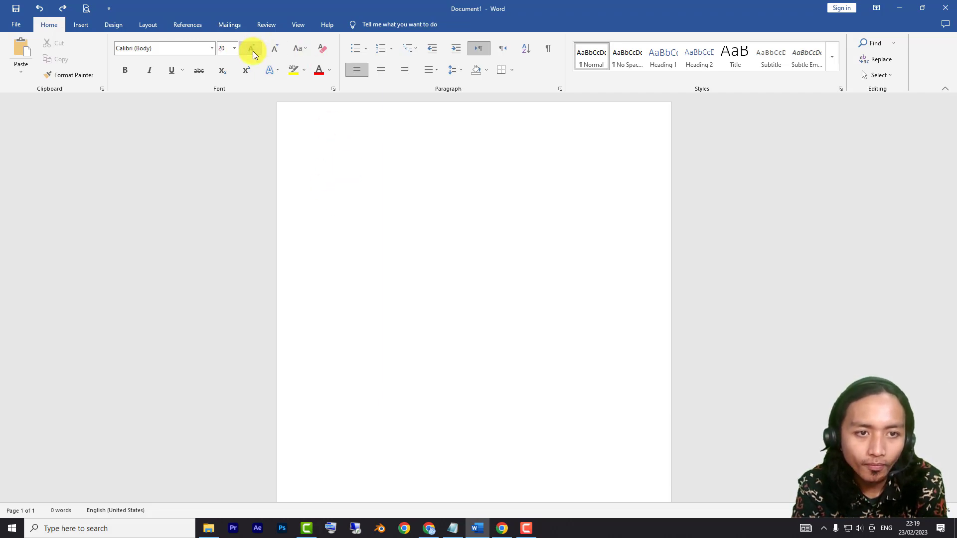
{"action": "left_click", "coordinate": [333, 149]}
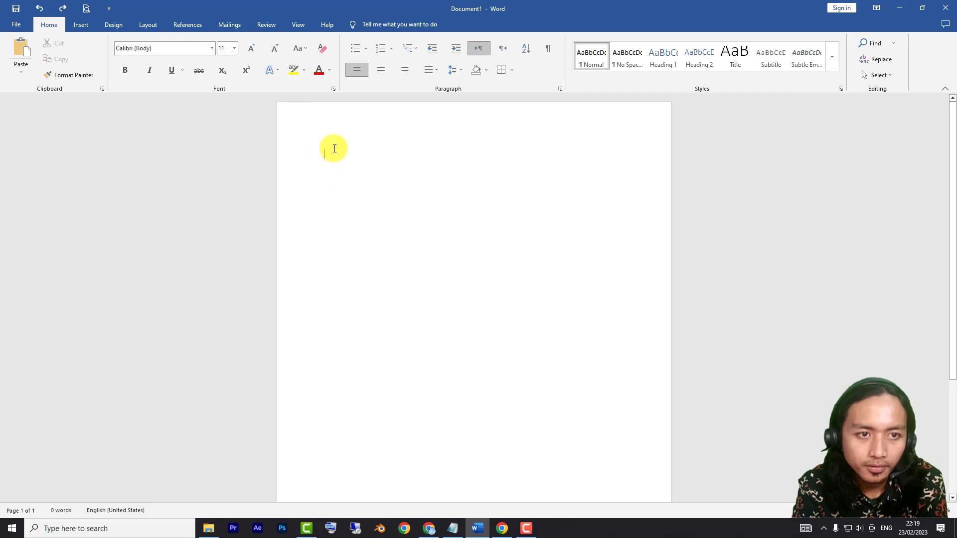
{"action": "type", "text": "sz"}
{"action": "key", "text": "BackSpace"}
{"action": "key", "text": "BackSpace"}
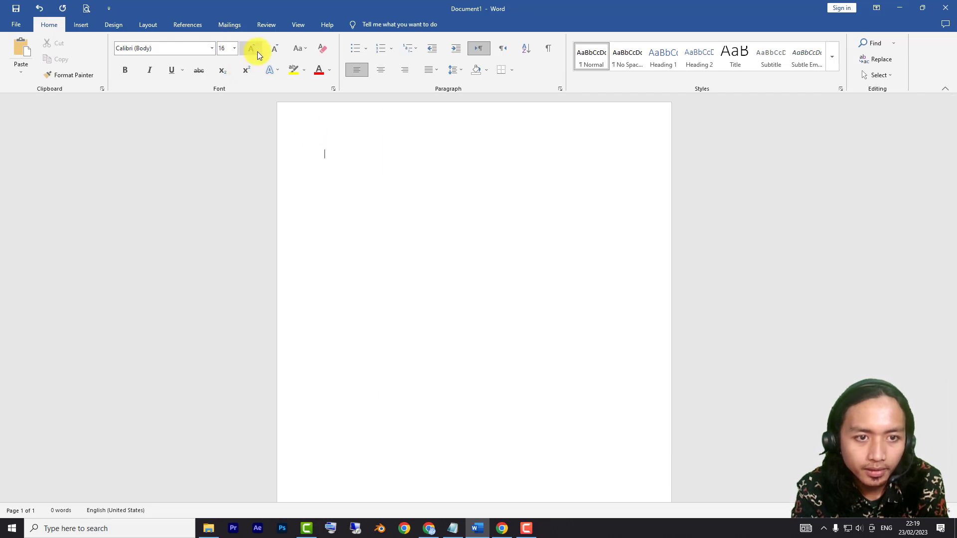
Enter the words ALPHA, Beta, GAMMA and DELTA on four separate lines at the start of the blank document.
{"action": "left_click", "coordinate": [333, 165]}
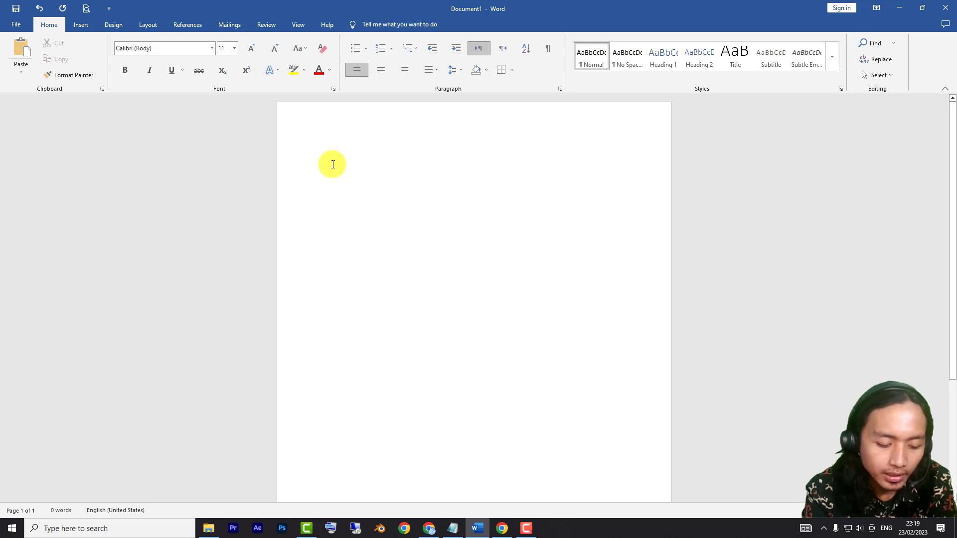
{"action": "type", "text": "AlPHA"}
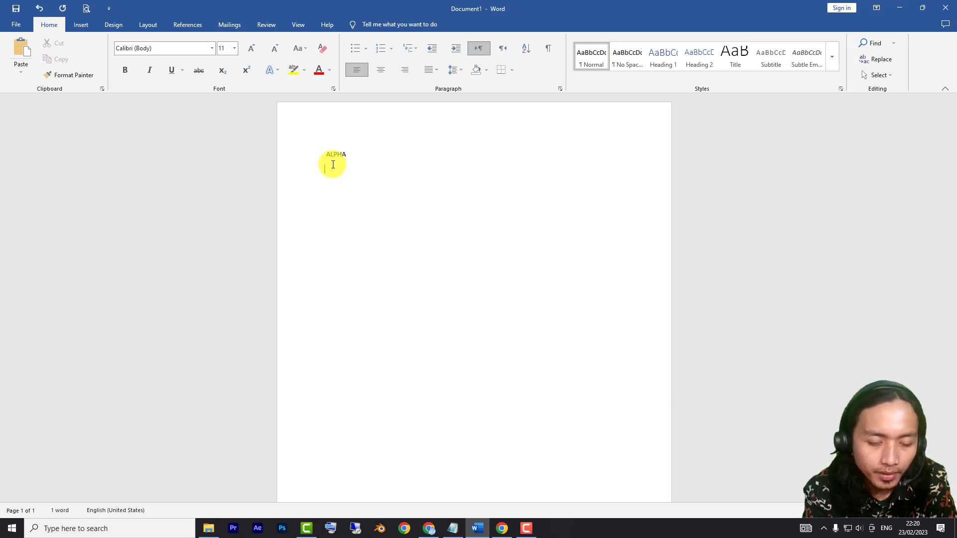
{"action": "type", "text": "eta"}
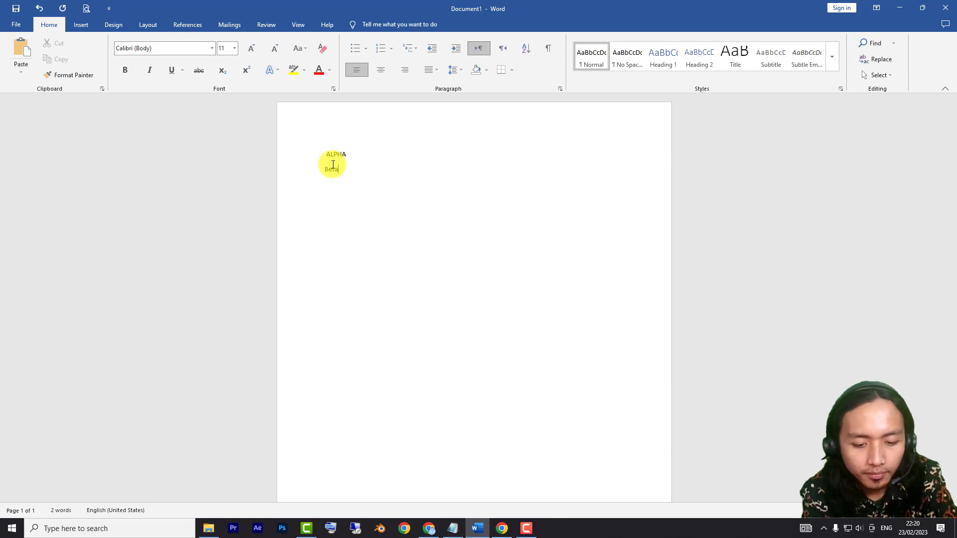
{"action": "type", "text": "GAMMA "}
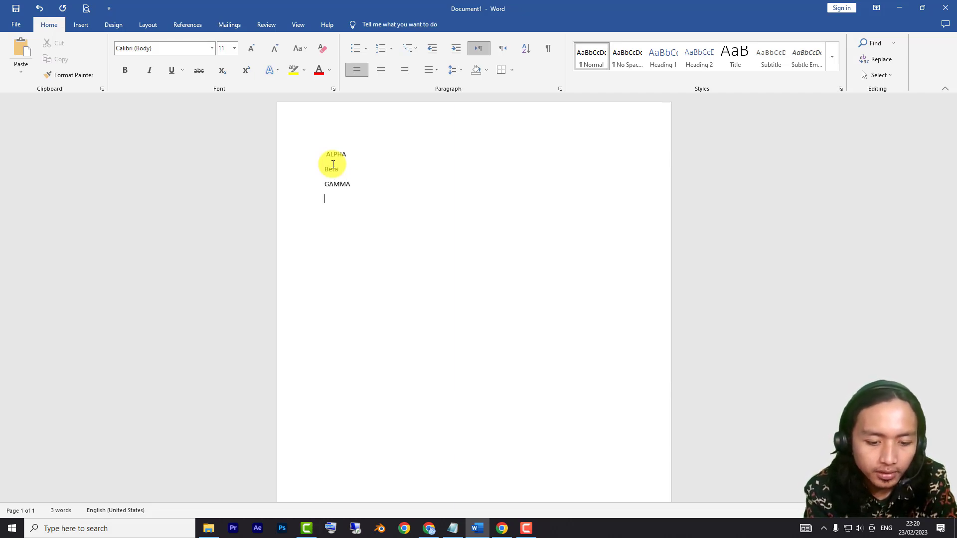
{"action": "type", "text": "DELTA"}
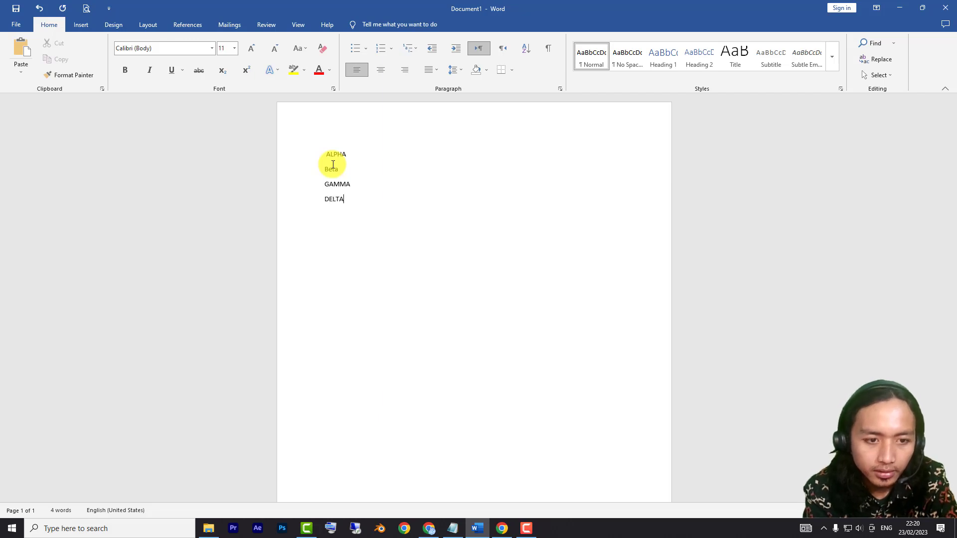
Add Epsilon as the fifth line and change all five words to uppercase.
{"action": "key", "text": "Return"}
{"action": "type", "text": "EPsildo"}
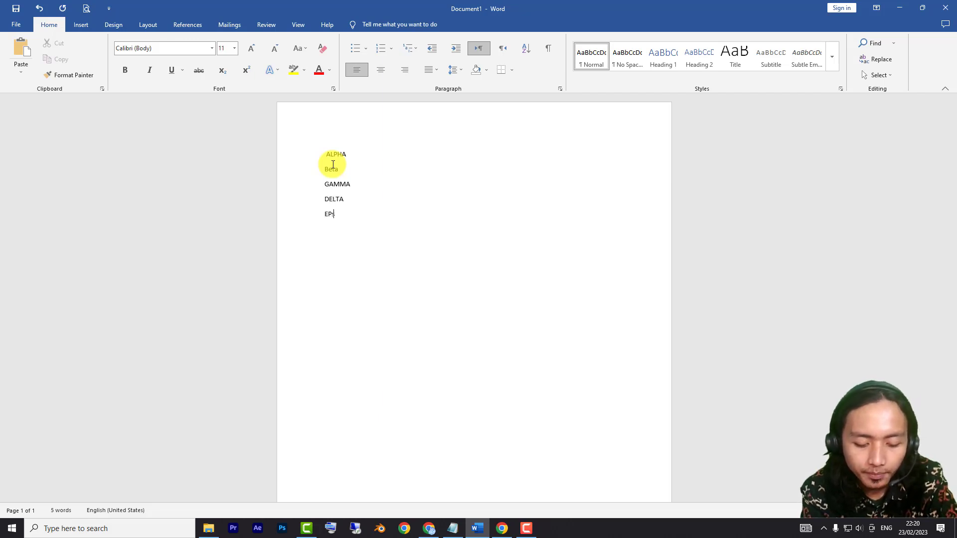
{"action": "key", "text": "BackSpace"}
{"action": "key", "text": "BackSpace"}
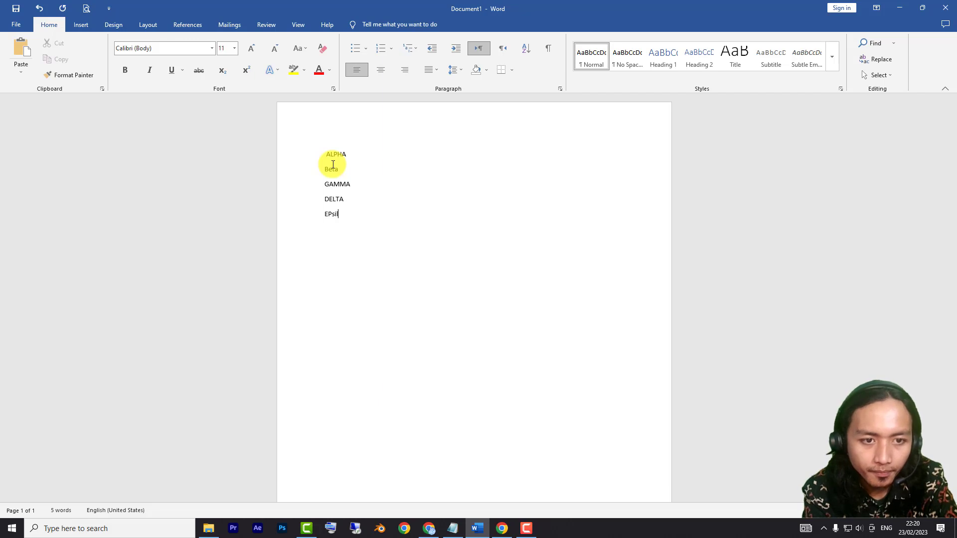
{"action": "type", "text": "on"}
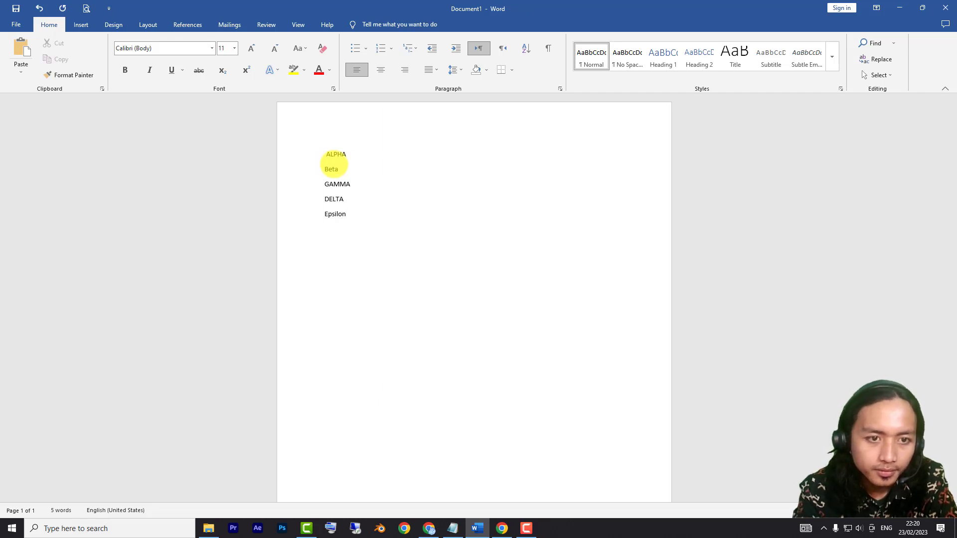
{"action": "left_click_drag", "start_coordinate": [354, 220], "coordinate": [323, 162]}
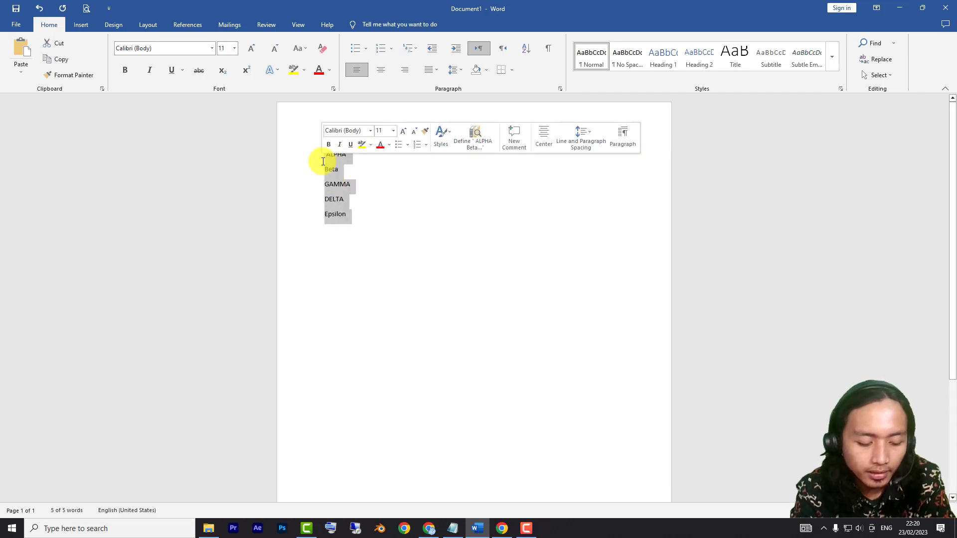
{"action": "key", "text": "shift+F3"}
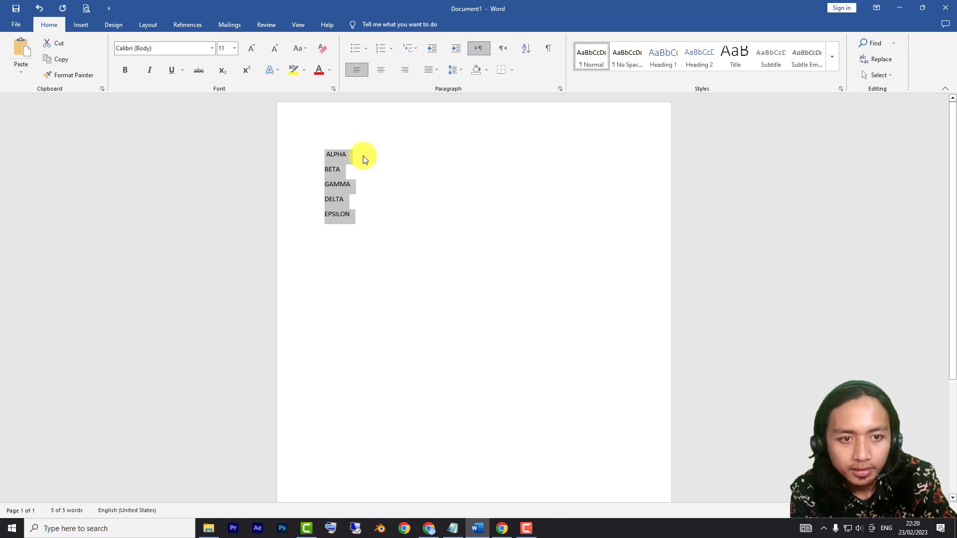
Add a tab-aligned equals sign after each of the five Greek letter names.
{"action": "left_click", "coordinate": [362, 156]}
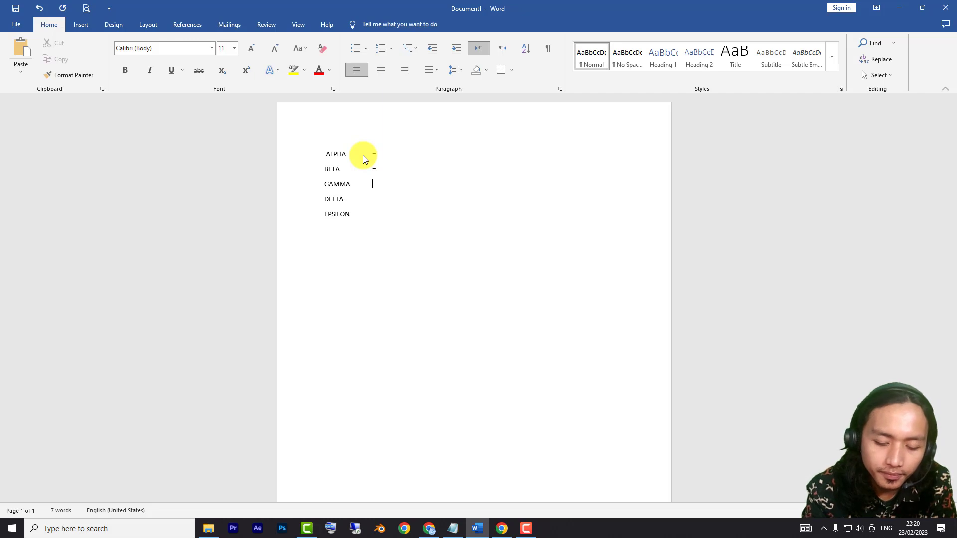
{"action": "key", "text": "Down"}
{"action": "key", "text": "Tab"}
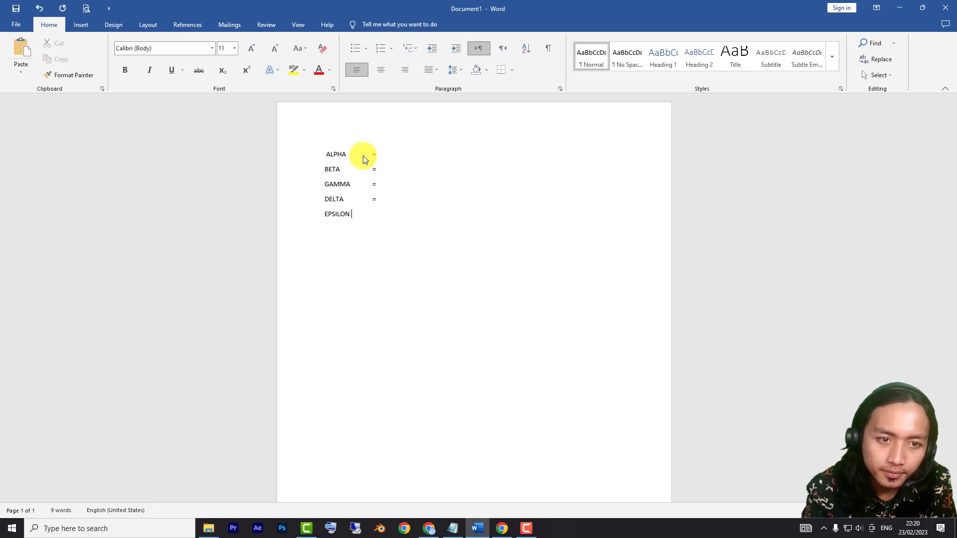
{"action": "key", "text": "Down"}
{"action": "key", "text": "Tab"}
{"action": "type", "text": "="}
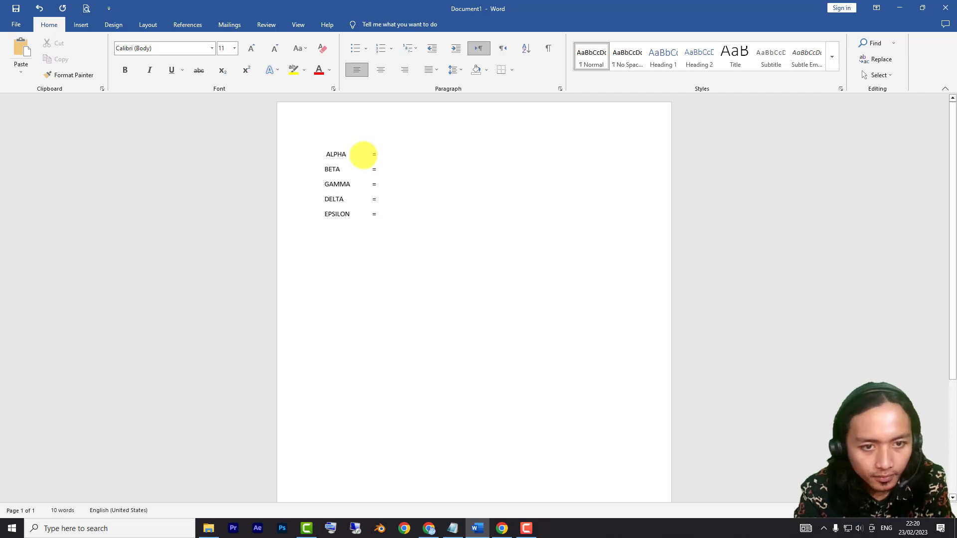
Increase the font size of all five lines to 24.
{"action": "left_click_drag", "start_coordinate": [389, 210], "coordinate": [342, 154]}
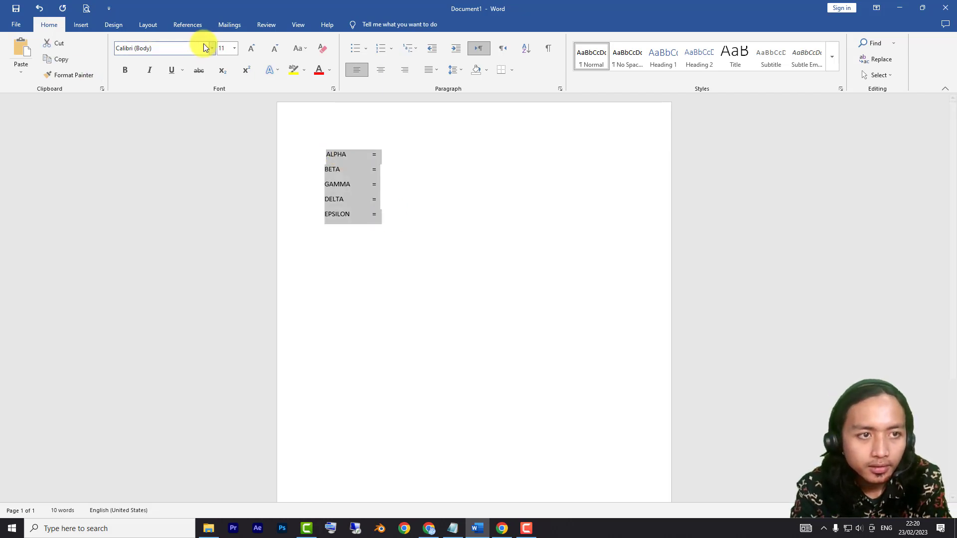
{"action": "left_click", "coordinate": [245, 50]}
{"action": "left_click", "coordinate": [244, 50]}
{"action": "left_click", "coordinate": [245, 51]}
{"action": "left_click", "coordinate": [244, 51]}
{"action": "left_click", "coordinate": [245, 50]}
{"action": "left_click", "coordinate": [244, 50]}
{"action": "left_click", "coordinate": [244, 51]}
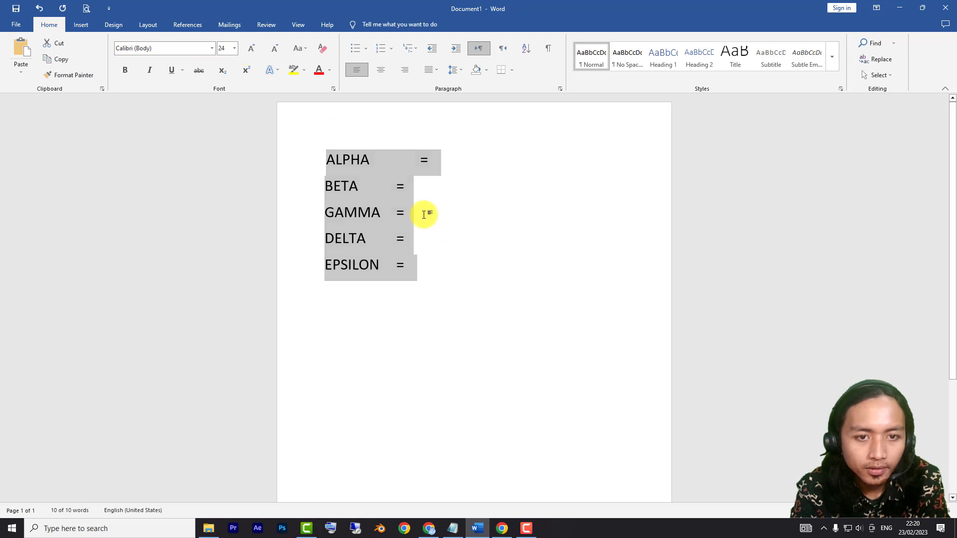
Add one tab before the equals signs of BETA, GAMMA, DELTA and EPSILON to line them up with ALPHA's.
{"action": "left_click", "coordinate": [392, 186]}
{"action": "key", "text": "Tab"}
{"action": "left_click", "coordinate": [389, 214]}
{"action": "key", "text": "Tab"}
{"action": "left_click", "coordinate": [396, 238]}
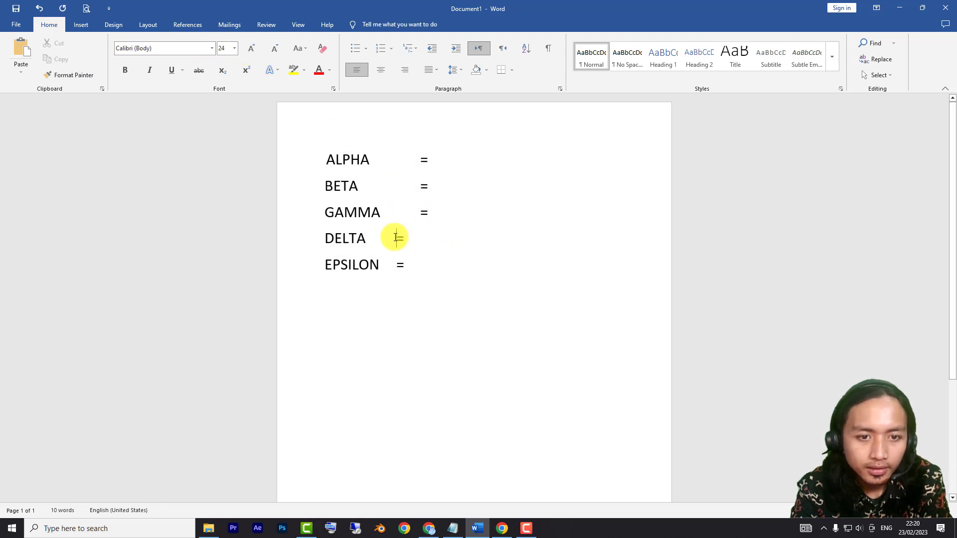
{"action": "key", "text": "Tab"}
{"action": "left_click", "coordinate": [386, 265]}
{"action": "key", "text": "Tab"}
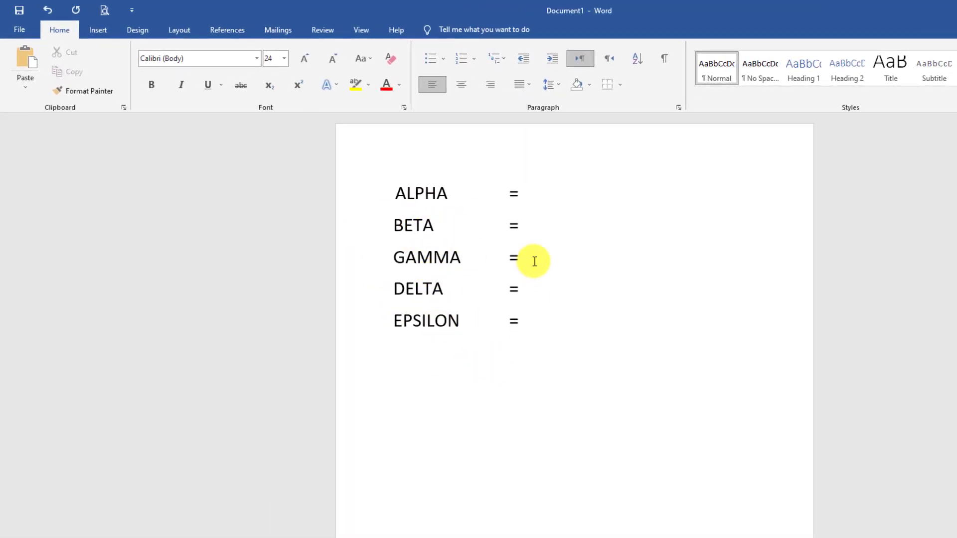
Insert α after ALPHA's equals sign and β after BETA's by converting the Unicode codes 03b1 and 03b2.
{"action": "left_click", "coordinate": [543, 199]}
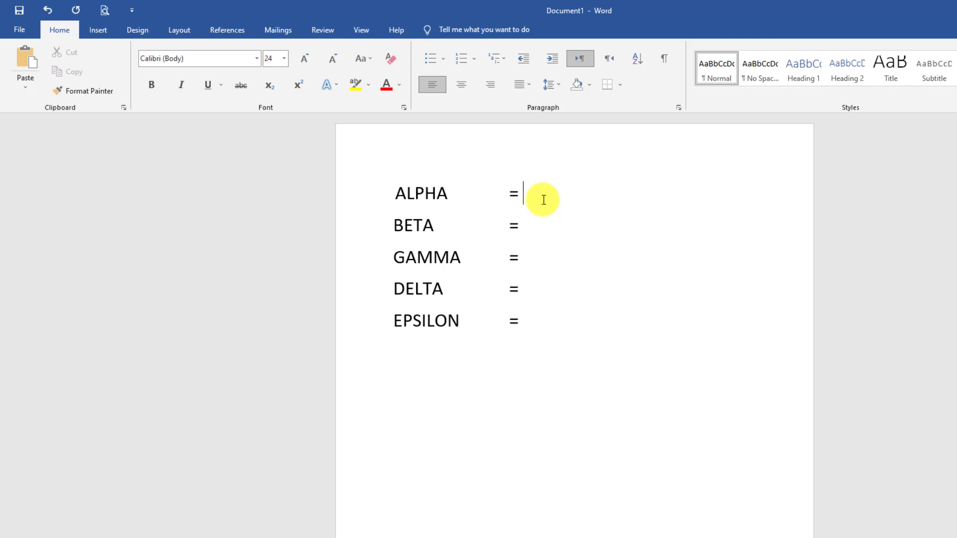
{"action": "type", "text": "03b1"}
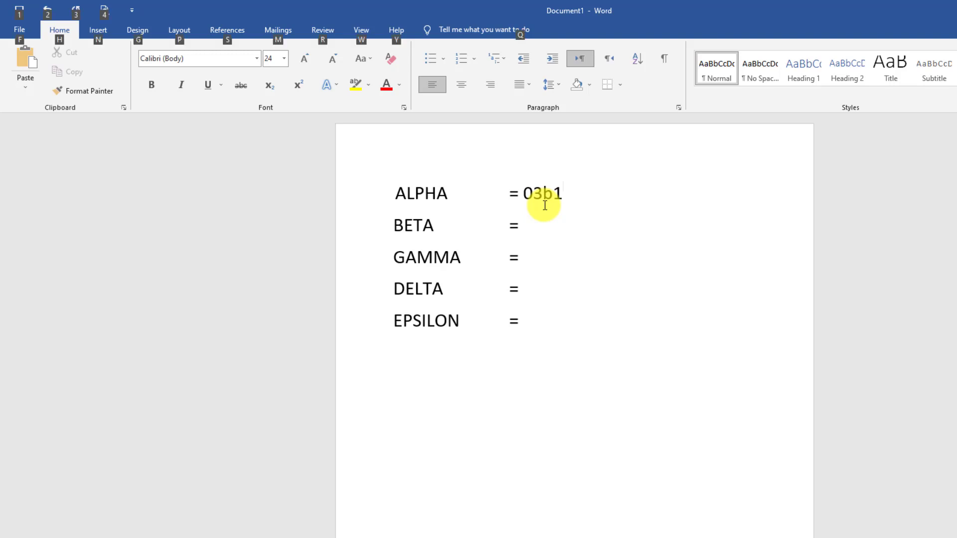
{"action": "key", "text": "alt+x"}
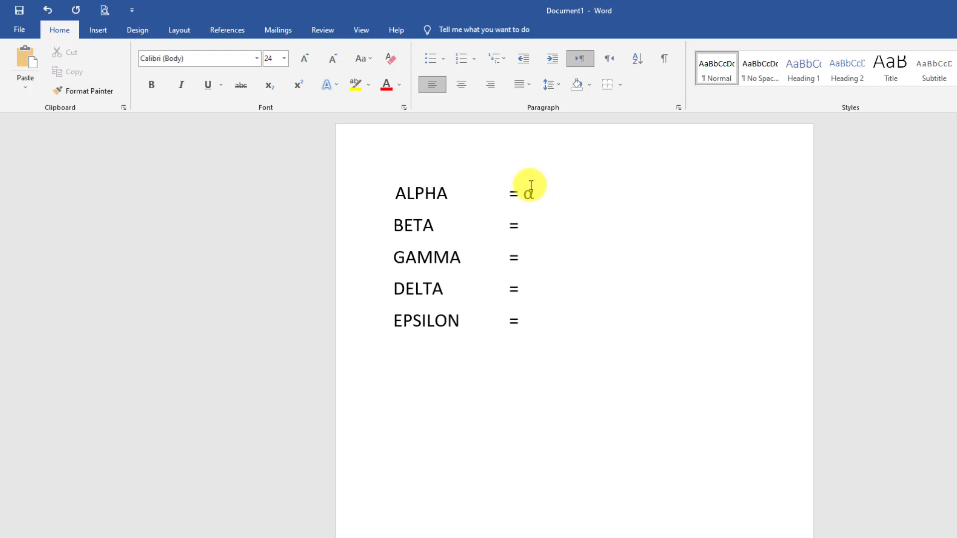
{"action": "left_click", "coordinate": [534, 231]}
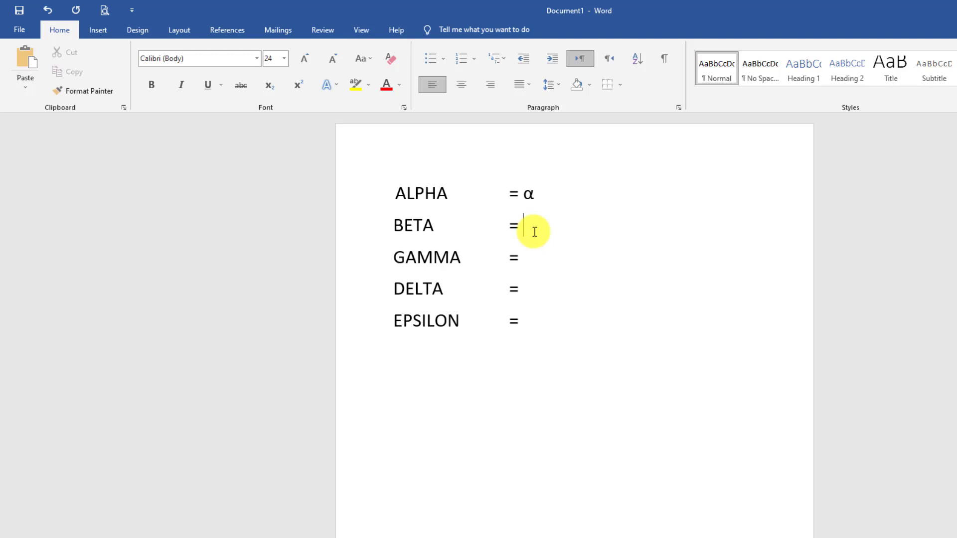
{"action": "type", "text": "03b2"}
{"action": "key", "text": "alt+x"}
Insert γ after GAMMA's equals sign by converting the Unicode code 03b3.
{"action": "left_click", "coordinate": [555, 253]}
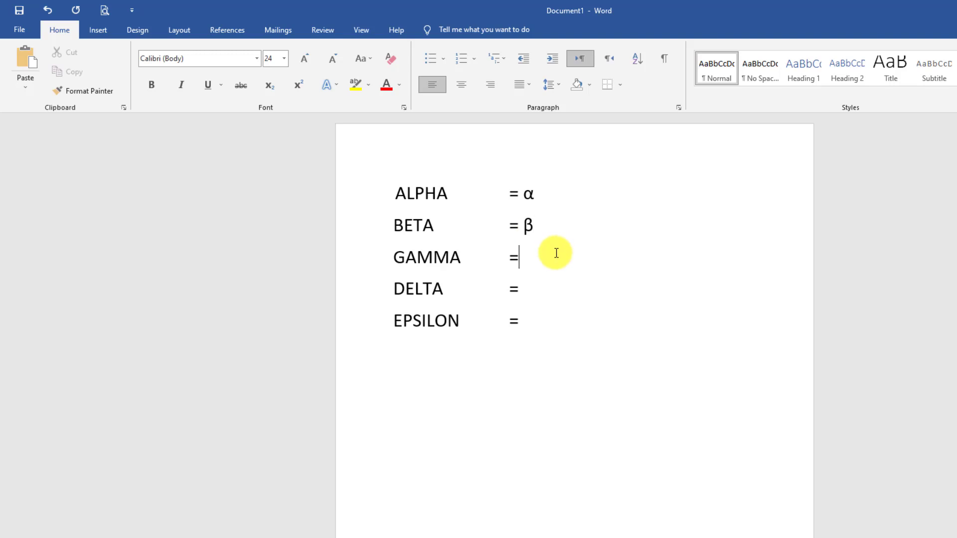
{"action": "type", "text": "0b"}
{"action": "key", "text": "BackSpace"}
{"action": "key", "text": "BackSpace"}
{"action": "type", "text": "03b3"}
{"action": "key", "text": "alt"}
{"action": "key", "text": "alt+x"}
Insert δ after DELTA's equals sign and ε after EPSILON's by converting the Unicode codes 03b4 and 03b5.
{"action": "left_click", "coordinate": [541, 294]}
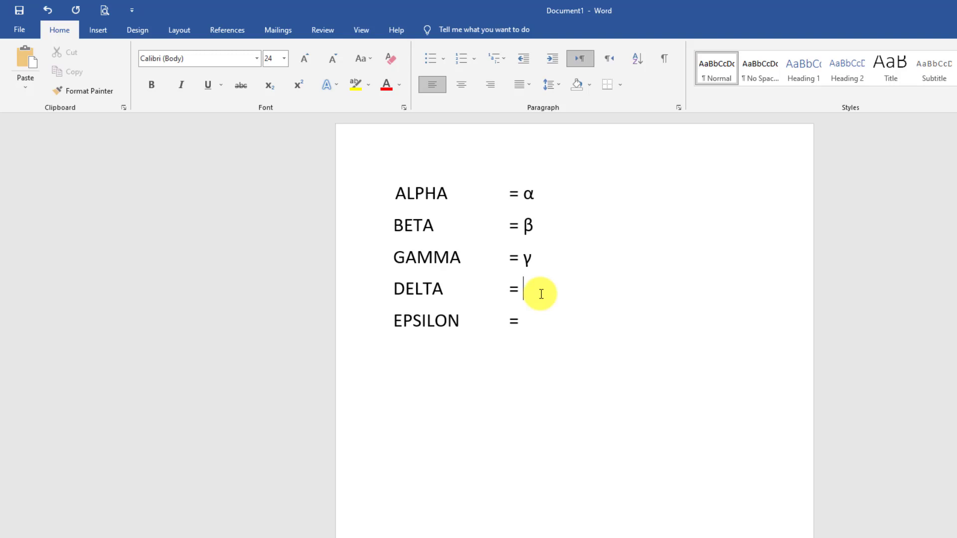
{"action": "type", "text": "03b4"}
{"action": "key", "text": "alt"}
{"action": "key", "text": "alt+x"}
{"action": "left_click", "coordinate": [551, 331]}
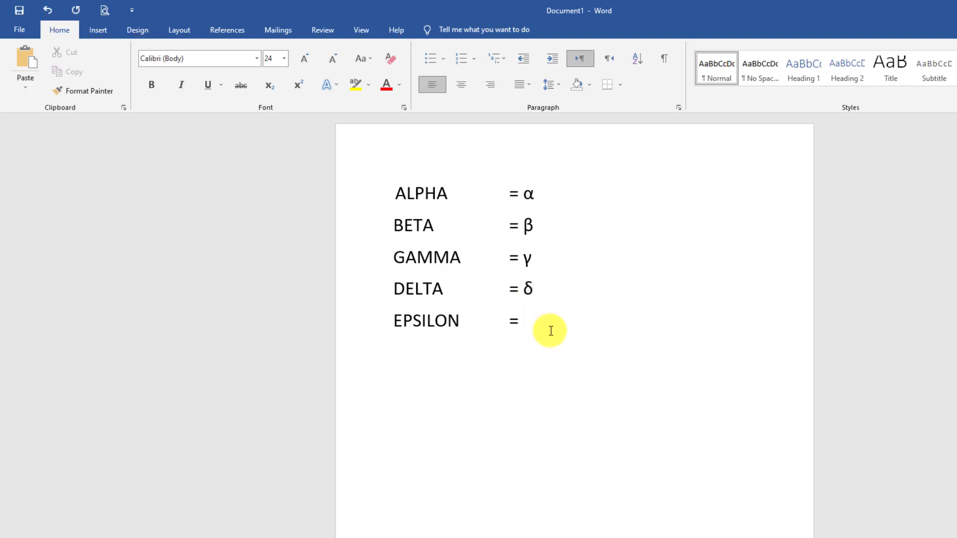
{"action": "type", "text": "03b5"}
{"action": "key", "text": "alt+x"}
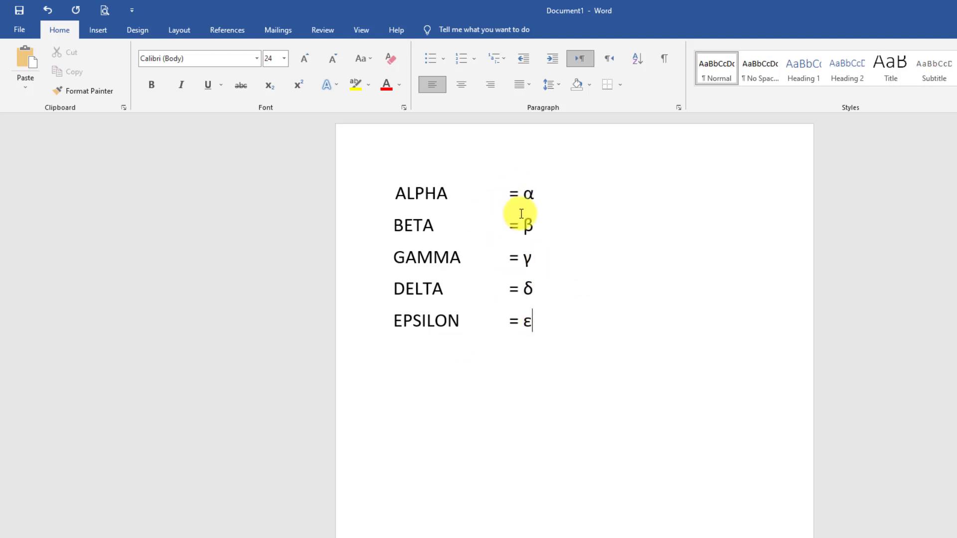
Open the Symbol dialog, check its list of available fonts and close the dialog.
{"action": "left_click", "coordinate": [97, 26]}
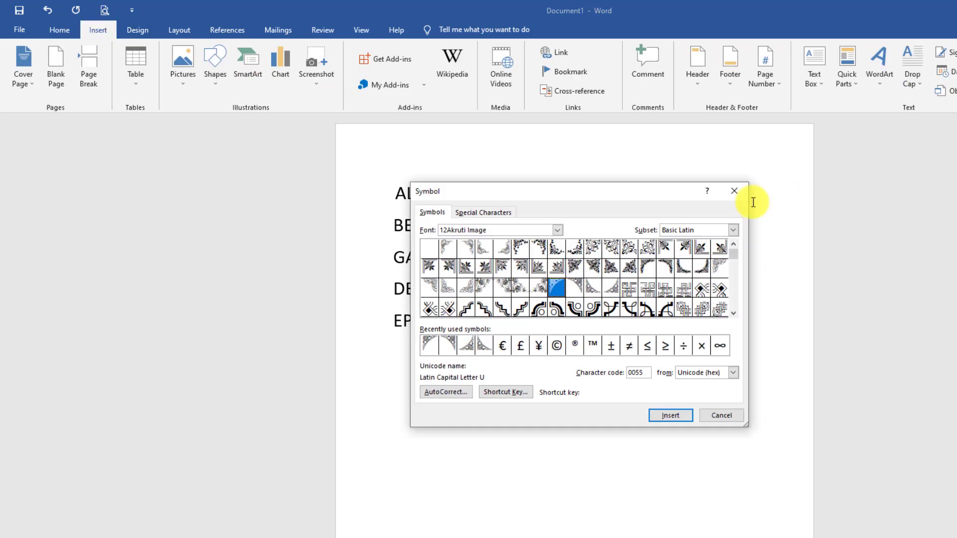
{"action": "left_click", "coordinate": [556, 234]}
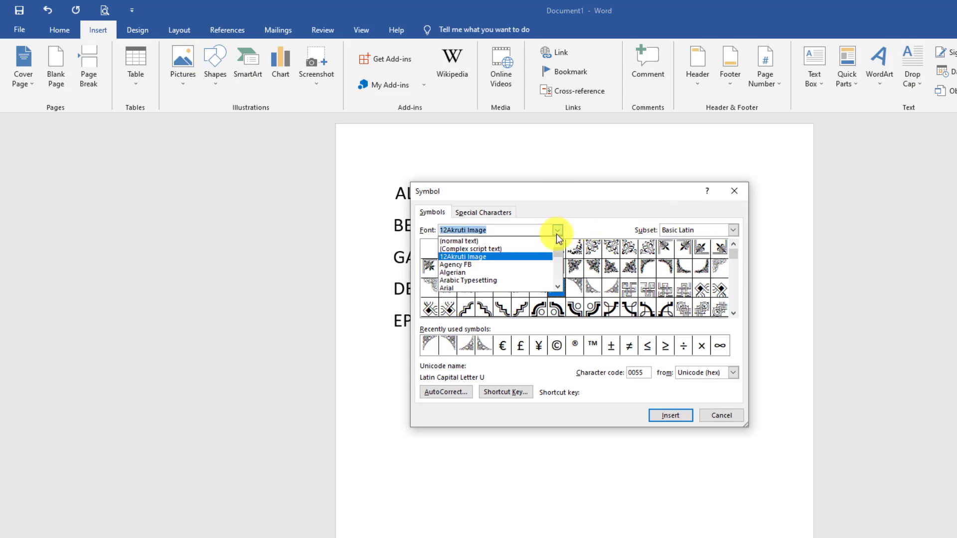
{"action": "left_click", "coordinate": [567, 214]}
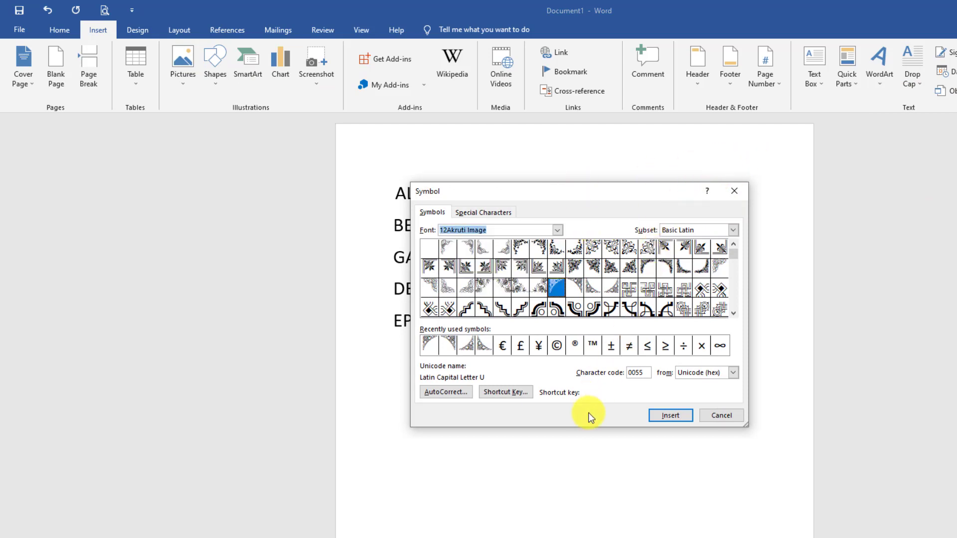
{"action": "left_click", "coordinate": [735, 193]}
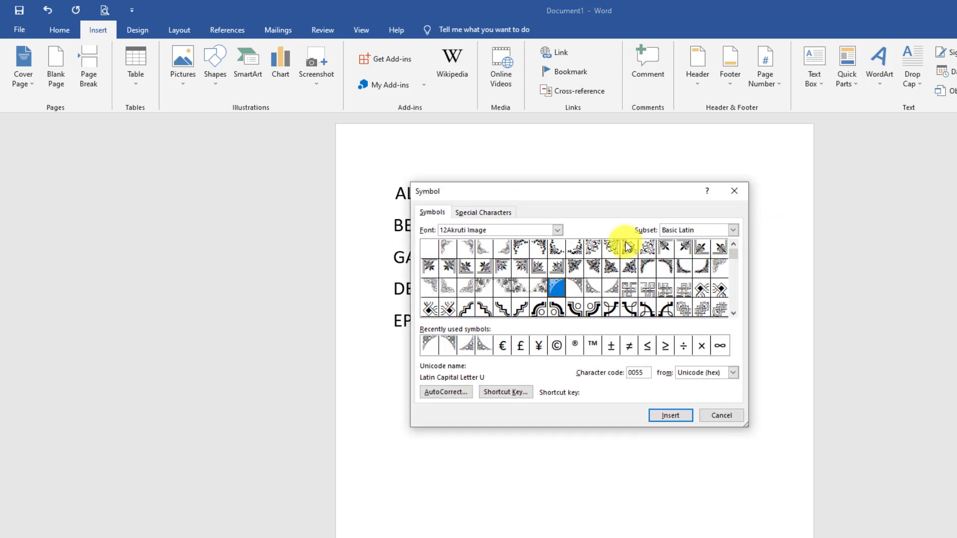
Browse the symbols of Agency FB, Algerian, Arabic Typesetting, 12Akruti Image and (normal text), and close the Symbol dialog without inserting anything.
{"action": "left_click", "coordinate": [558, 229]}
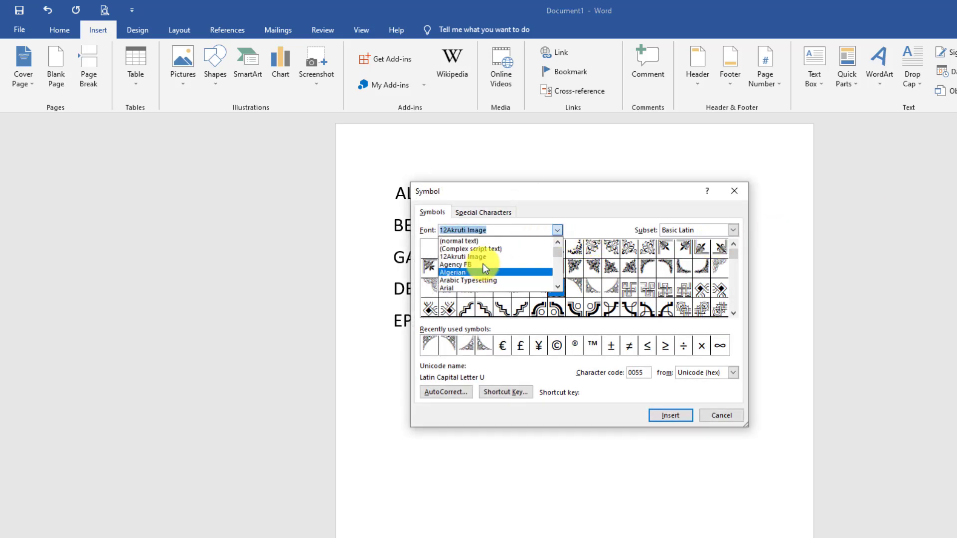
{"action": "left_click", "coordinate": [483, 264]}
{"action": "left_click", "coordinate": [559, 230]}
{"action": "left_click", "coordinate": [476, 273]}
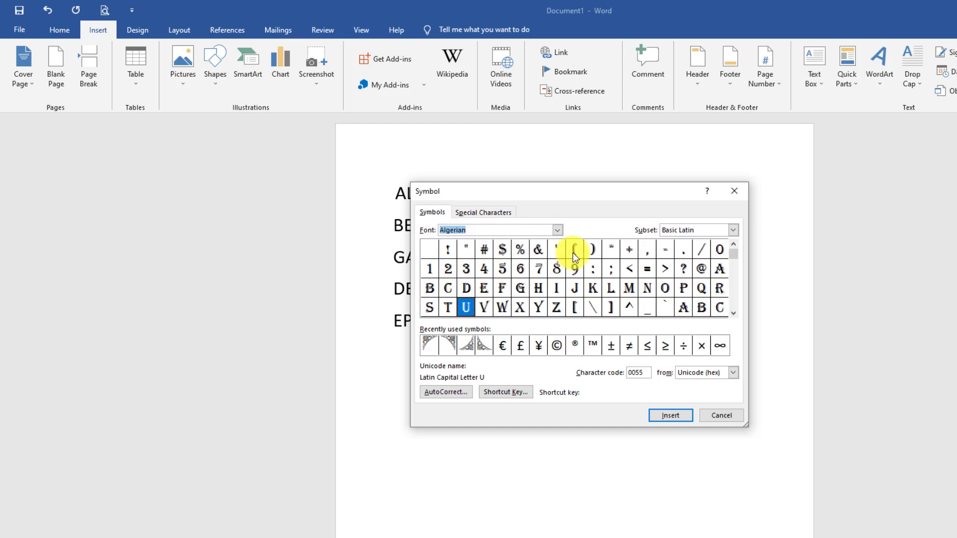
{"action": "left_click", "coordinate": [558, 230]}
{"action": "left_click", "coordinate": [510, 280]}
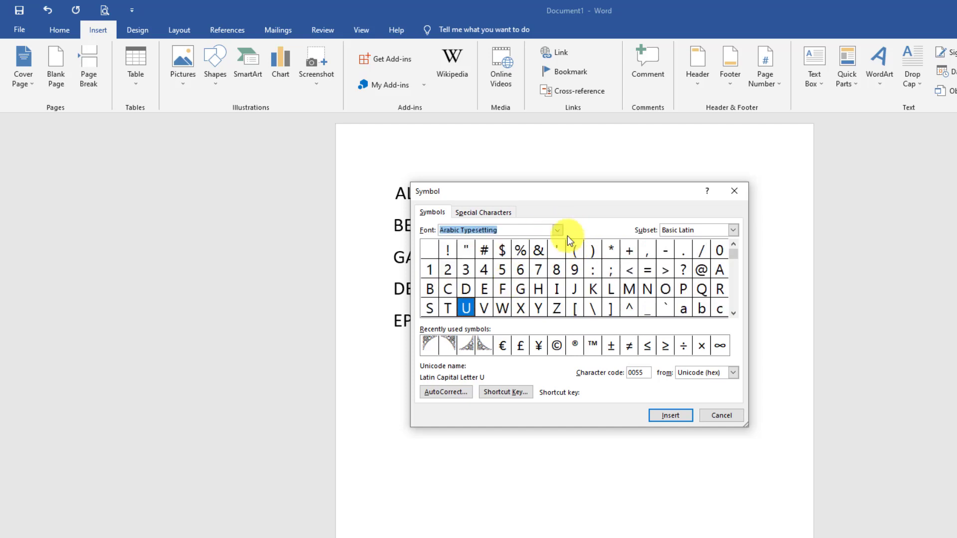
{"action": "left_click", "coordinate": [558, 230]}
{"action": "left_click", "coordinate": [487, 260]}
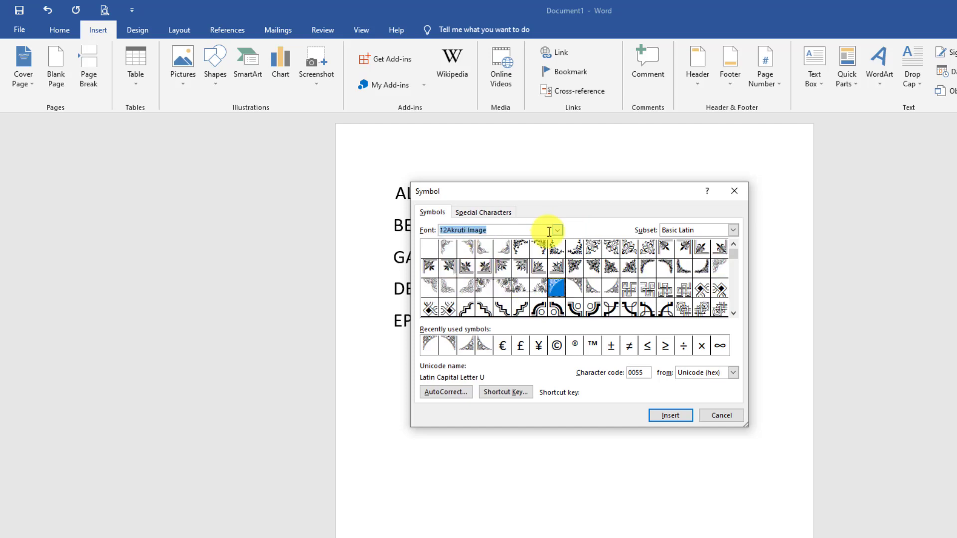
{"action": "left_click", "coordinate": [558, 230]}
{"action": "left_click", "coordinate": [493, 238]}
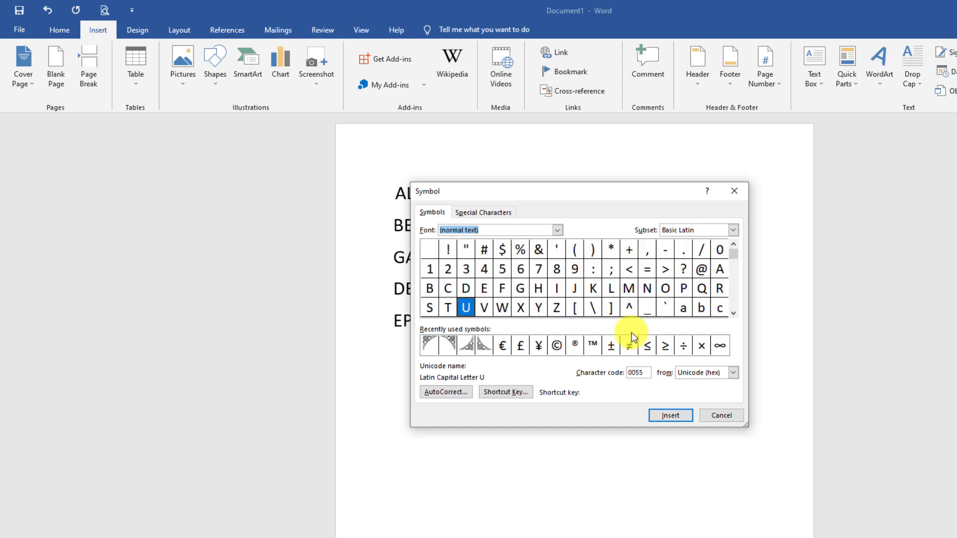
{"action": "left_click", "coordinate": [726, 416]}
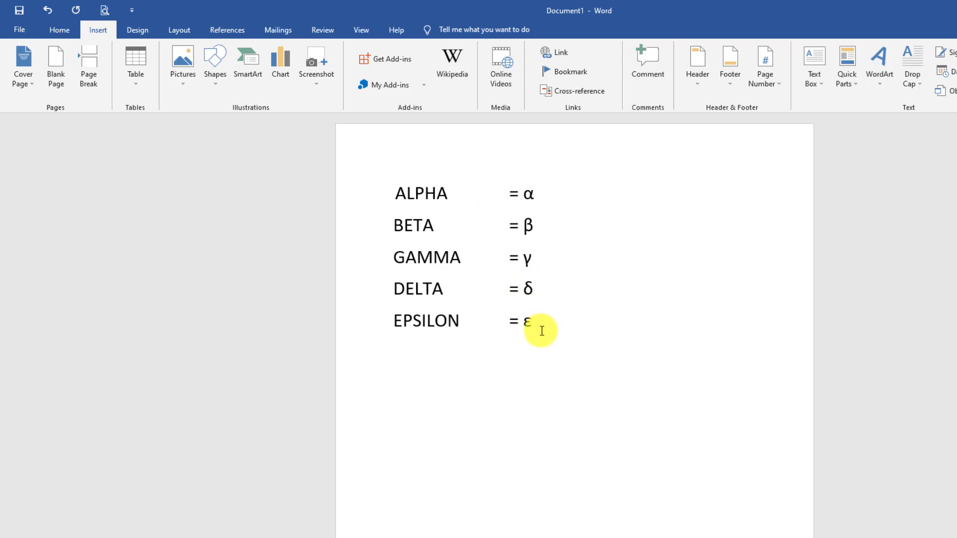
Convert EPSILON's ε and DELTA's δ back to their Unicode codes 03b5 and 03b4.
{"action": "mouse_move", "coordinate": [541, 330]}
{"action": "left_mouse_down"}
{"action": "mouse_move", "coordinate": [463, 277]}
{"action": "mouse_move", "coordinate": [428, 235]}
{"action": "mouse_move", "coordinate": [536, 325]}
{"action": "left_mouse_up"}
{"action": "key", "text": "alt+x"}
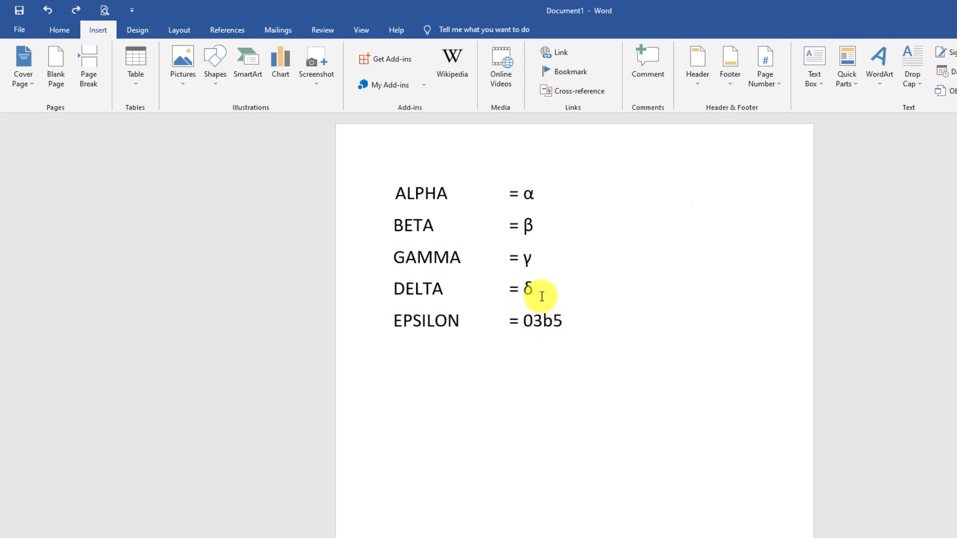
{"action": "left_click", "coordinate": [541, 292]}
{"action": "key", "text": "ctrl+z"}
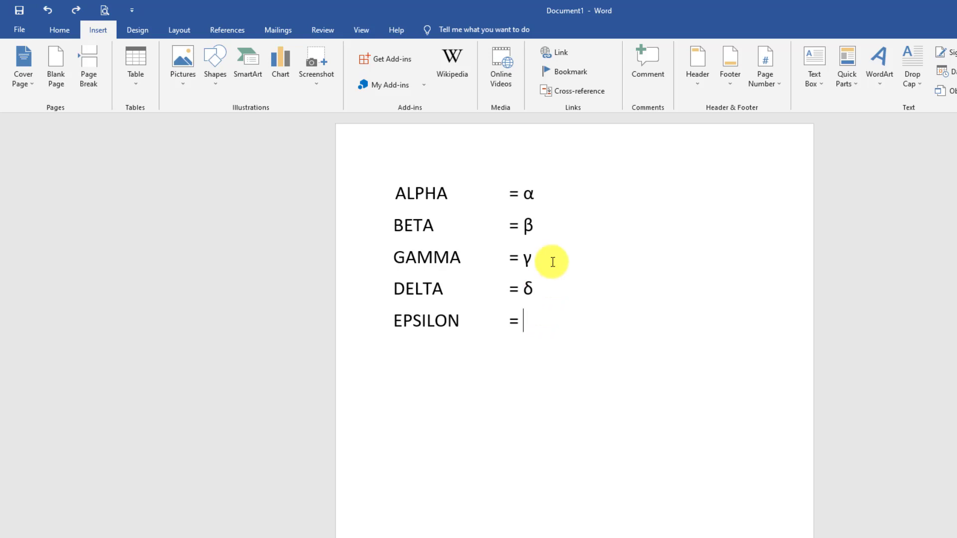
{"action": "left_click", "coordinate": [546, 291]}
{"action": "key", "text": "alt+x"}
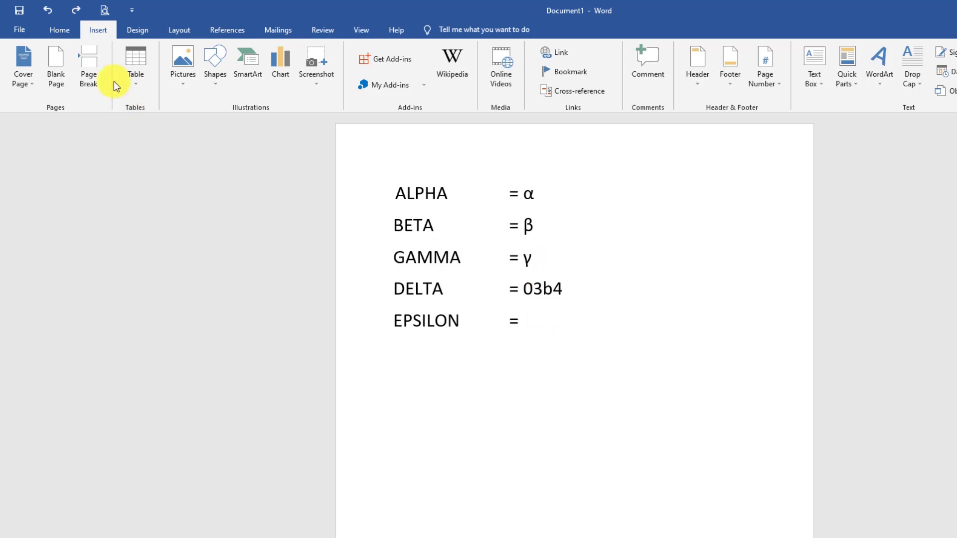
Restore DELTA's δ symbol and convert EPSILON's code 03b5 to ε again.
{"action": "left_click", "coordinate": [74, 10]}
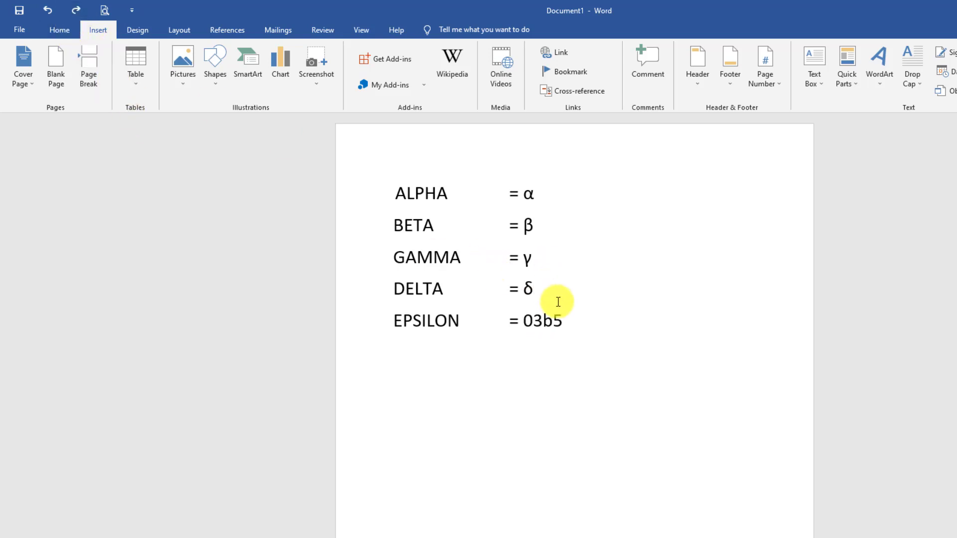
{"action": "left_click", "coordinate": [542, 292]}
{"action": "key", "text": "ctrl+z"}
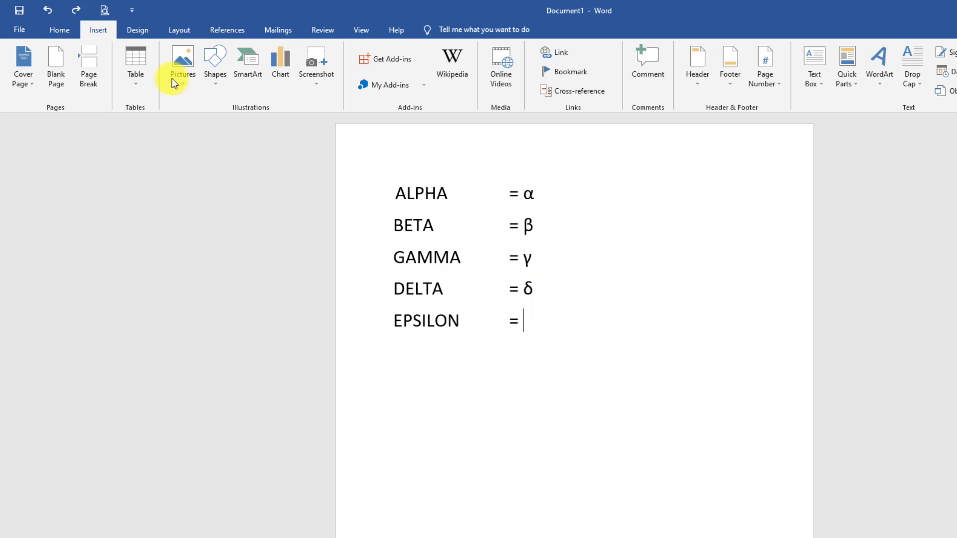
{"action": "left_click", "coordinate": [75, 10]}
{"action": "left_click", "coordinate": [535, 292]}
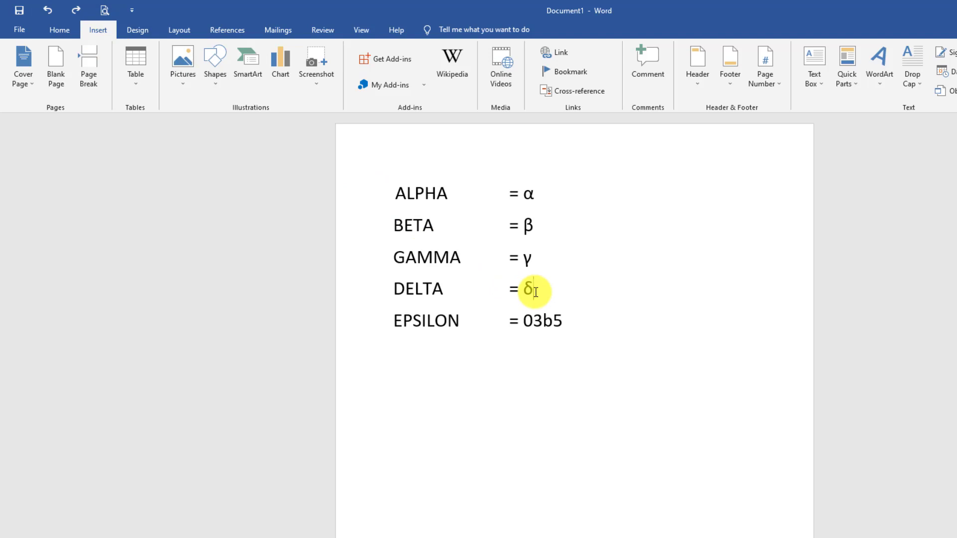
{"action": "key", "text": "ctrl+z"}
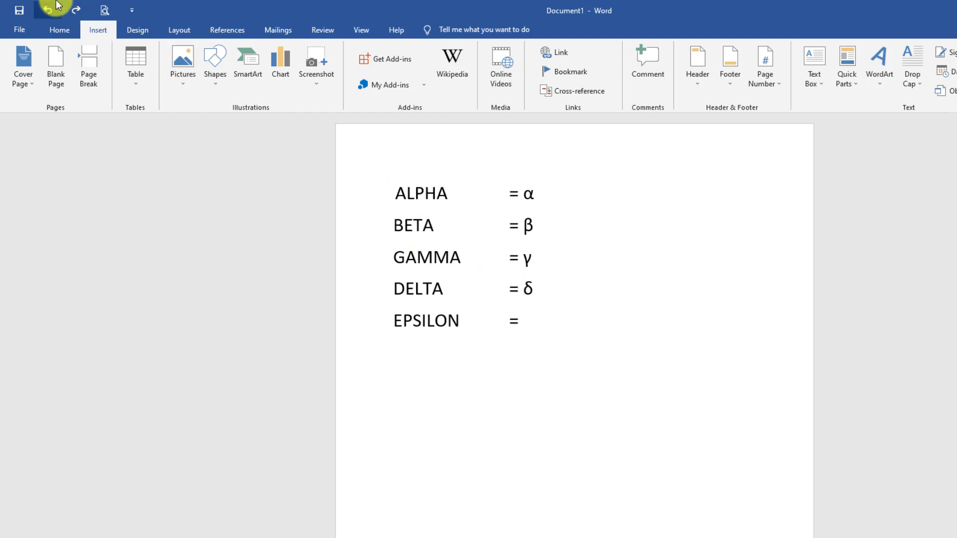
{"action": "left_click", "coordinate": [76, 10]}
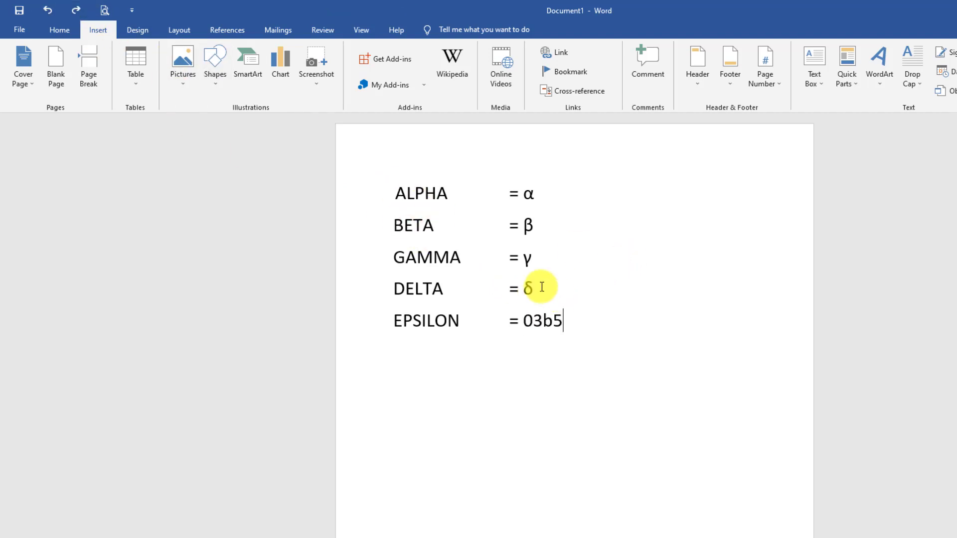
{"action": "key", "text": "alt+x"}
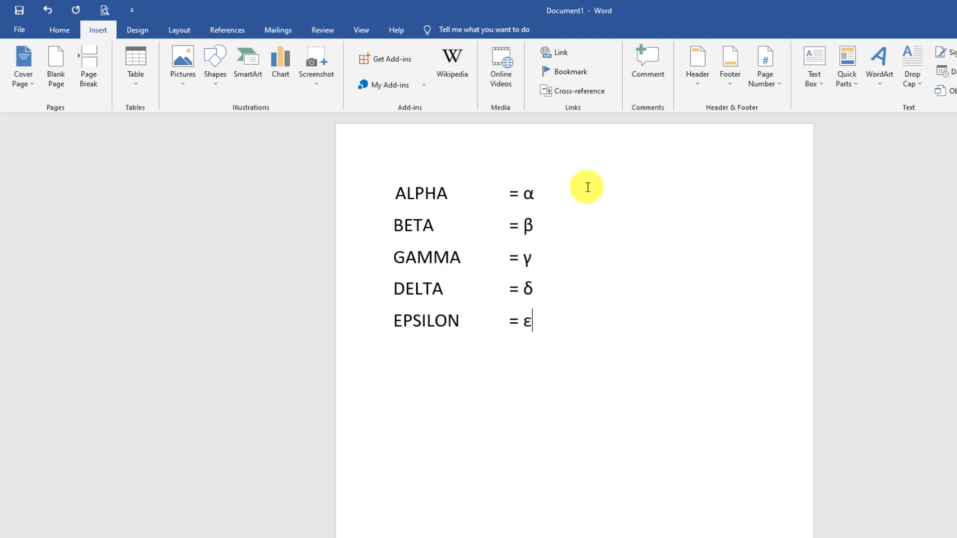
Add the code 03b1 after the α symbol and the code 03b2 after the β symbol.
{"action": "left_click", "coordinate": [588, 195]}
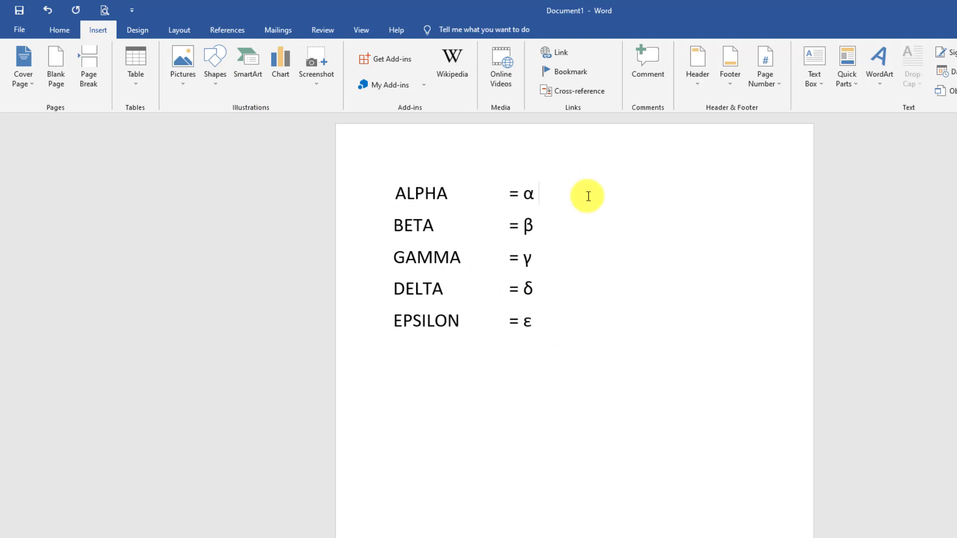
{"action": "type", "text": "0"}
{"action": "type", "text": "b"}
{"action": "type", "text": "3"}
{"action": "type", "text": "b1"}
{"action": "key", "text": "Down"}
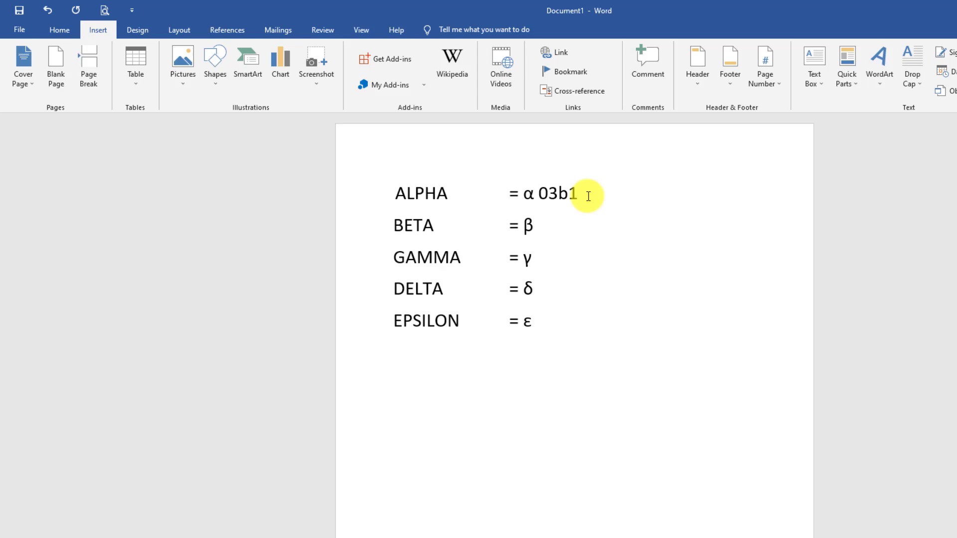
{"action": "type", "text": "03b2"}
{"action": "key", "text": "Down"}
Add the codes 03b3 after γ, 03b4 after δ and 03b5 after ε.
{"action": "type", "text": "03"}
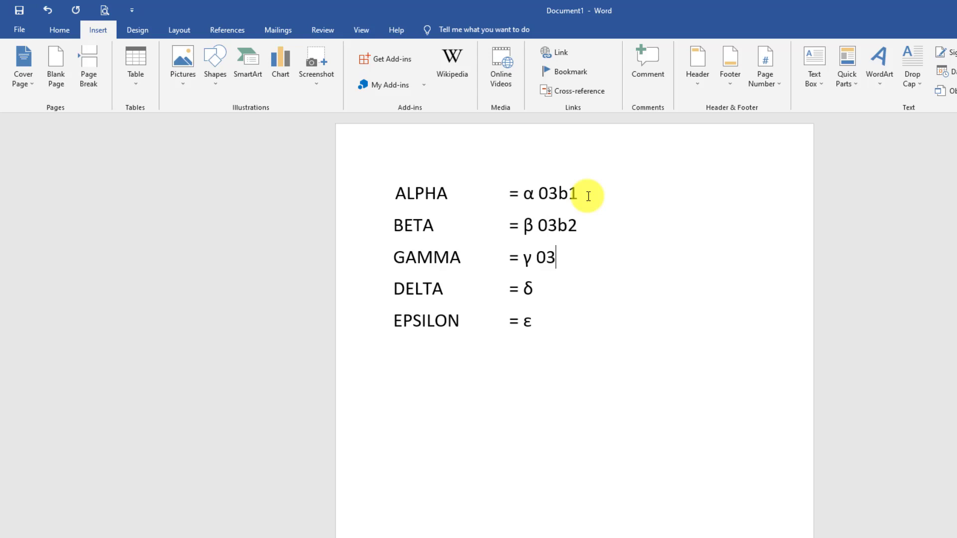
{"action": "type", "text": "b3"}
{"action": "key", "text": "Down"}
{"action": "type", "text": "03b4"}
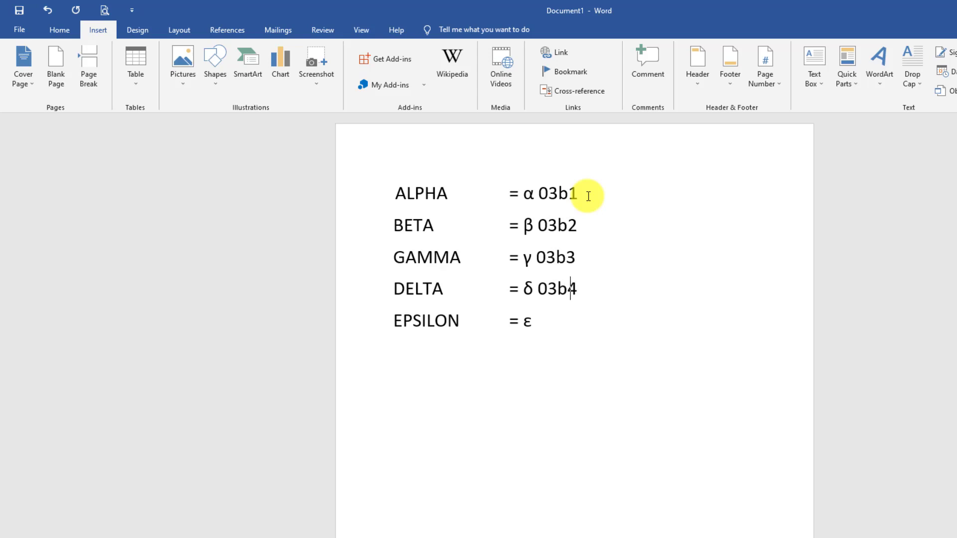
{"action": "key", "text": "Down"}
{"action": "type", "text": "03b5"}
Set the font color of the code 03b5 on the EPSILON line to standard red.
{"action": "left_click_drag", "start_coordinate": [576, 321], "coordinate": [536, 316]}
{"action": "left_click", "coordinate": [60, 23]}
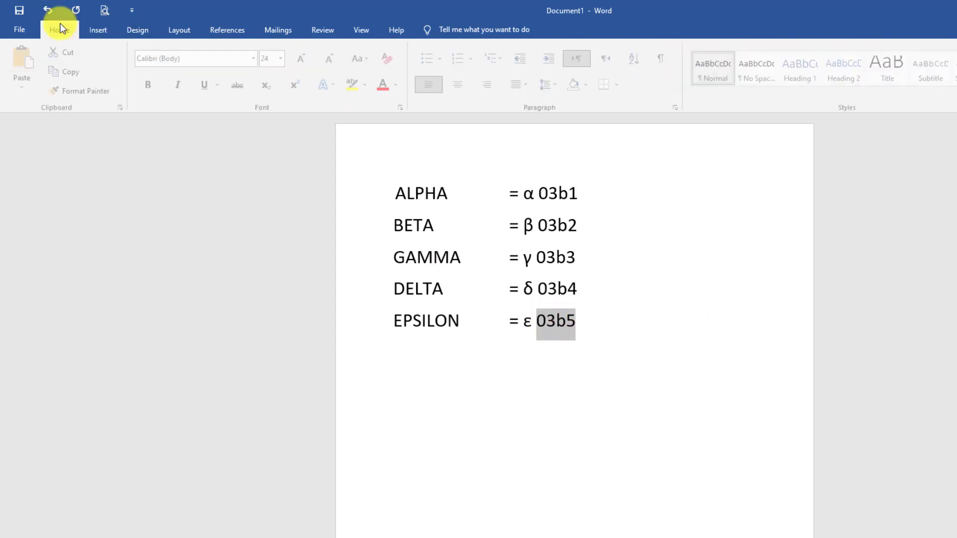
{"action": "left_click", "coordinate": [388, 86]}
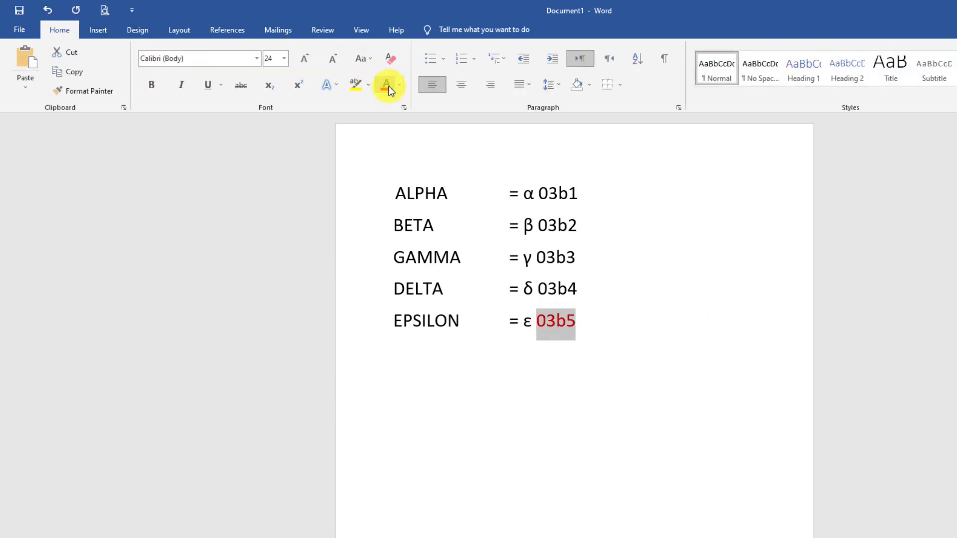
{"action": "left_click", "coordinate": [399, 86]}
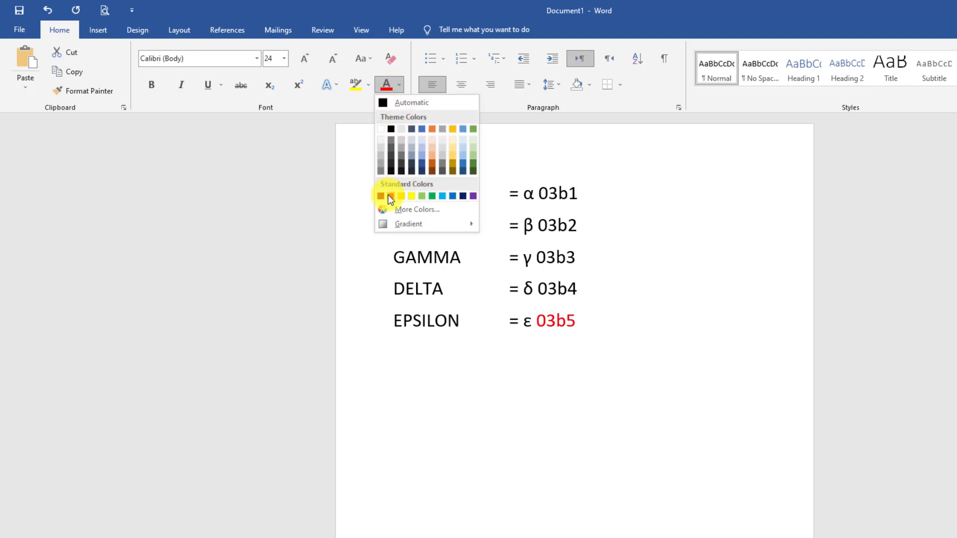
{"action": "left_click", "coordinate": [387, 194]}
Apply the same red font color to the codes 03b4, 03b3, 03b2 and 03b1.
{"action": "left_click_drag", "start_coordinate": [580, 289], "coordinate": [538, 289]}
{"action": "left_click", "coordinate": [387, 86]}
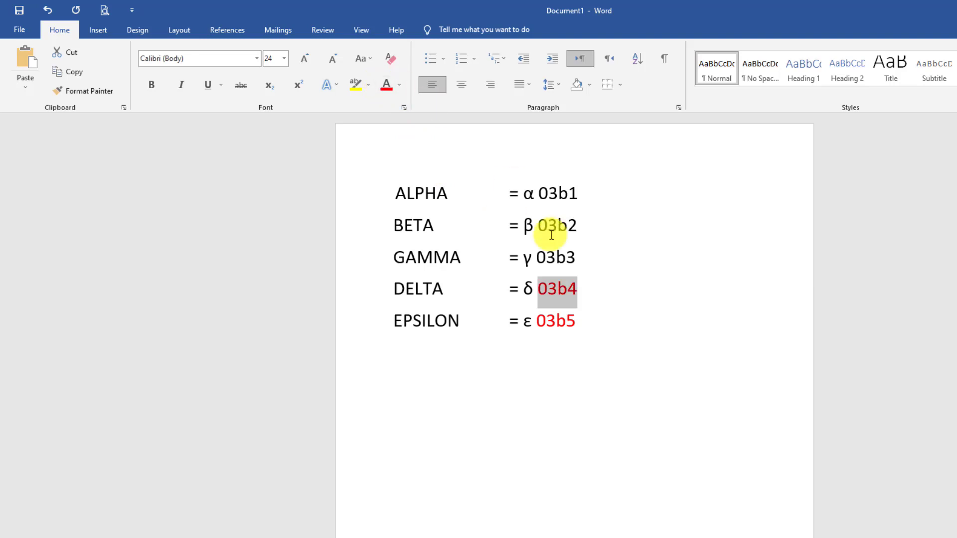
{"action": "left_click_drag", "start_coordinate": [580, 257], "coordinate": [535, 257]}
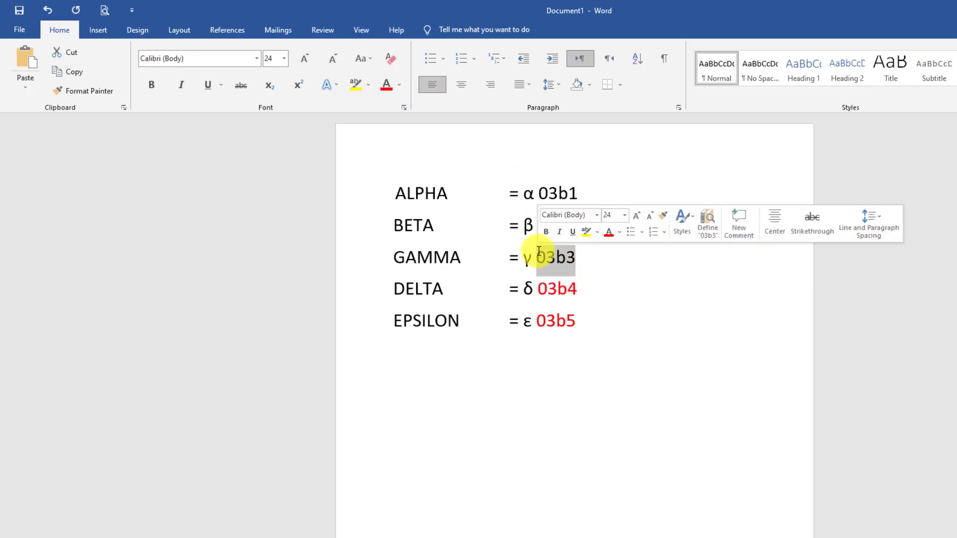
{"action": "left_click", "coordinate": [378, 88]}
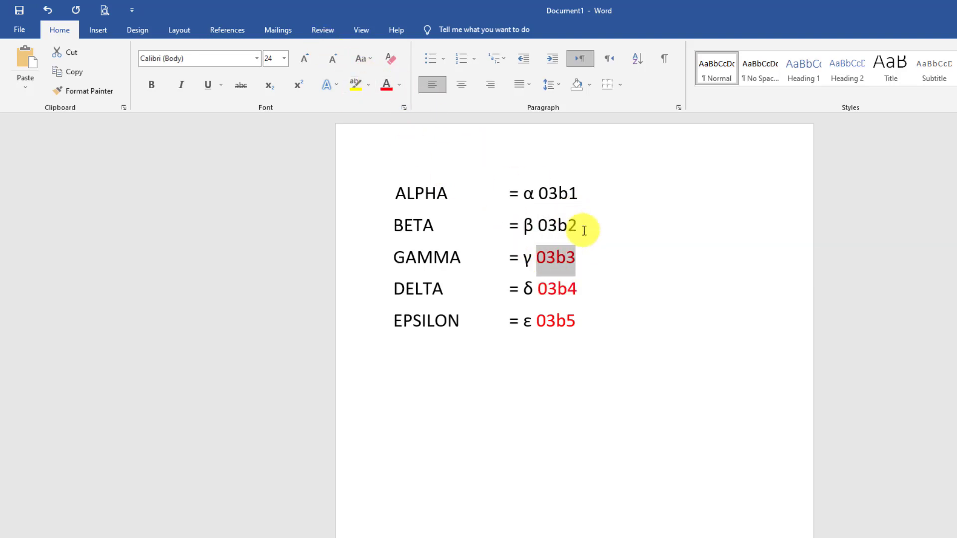
{"action": "left_click_drag", "start_coordinate": [579, 225], "coordinate": [536, 228]}
{"action": "left_click", "coordinate": [386, 86]}
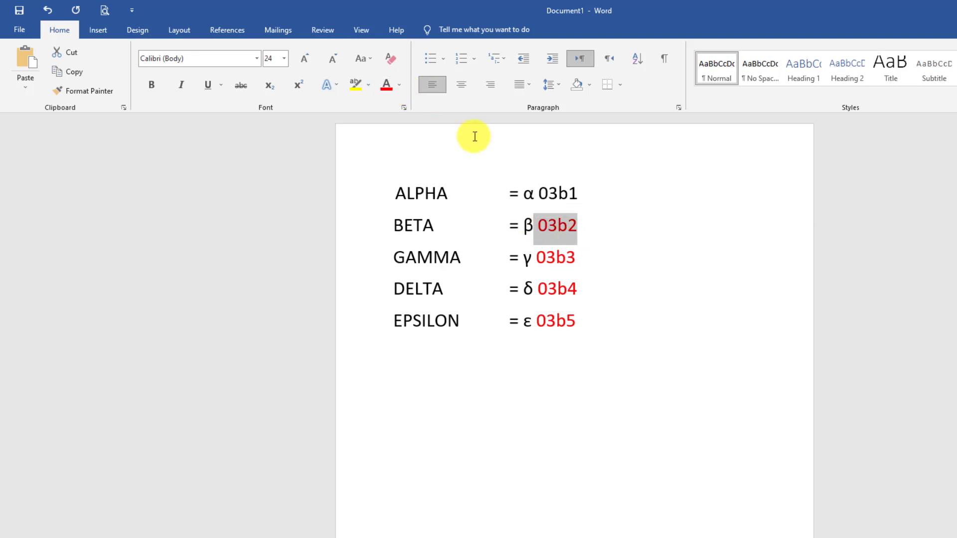
{"action": "left_click_drag", "start_coordinate": [578, 194], "coordinate": [541, 200]}
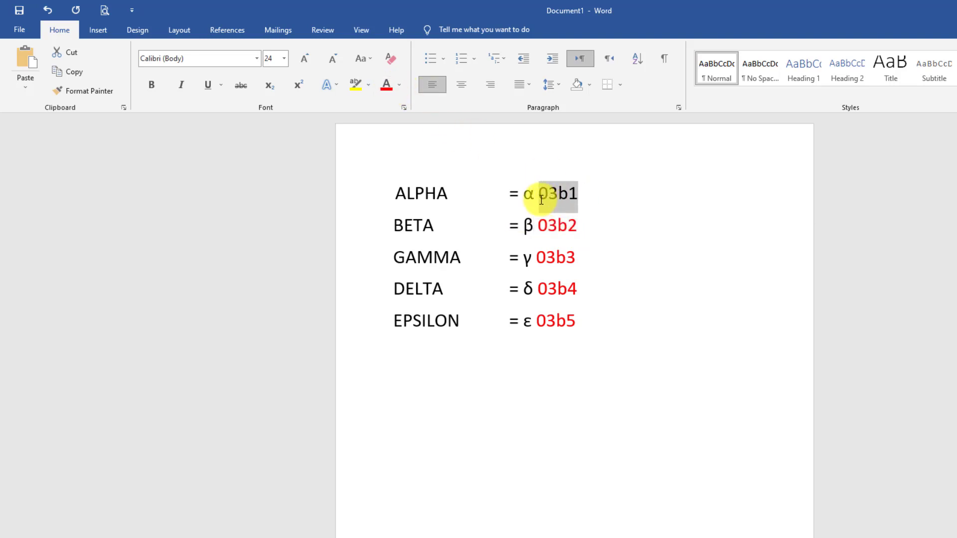
{"action": "left_click", "coordinate": [387, 93]}
{"action": "left_click", "coordinate": [559, 194]}
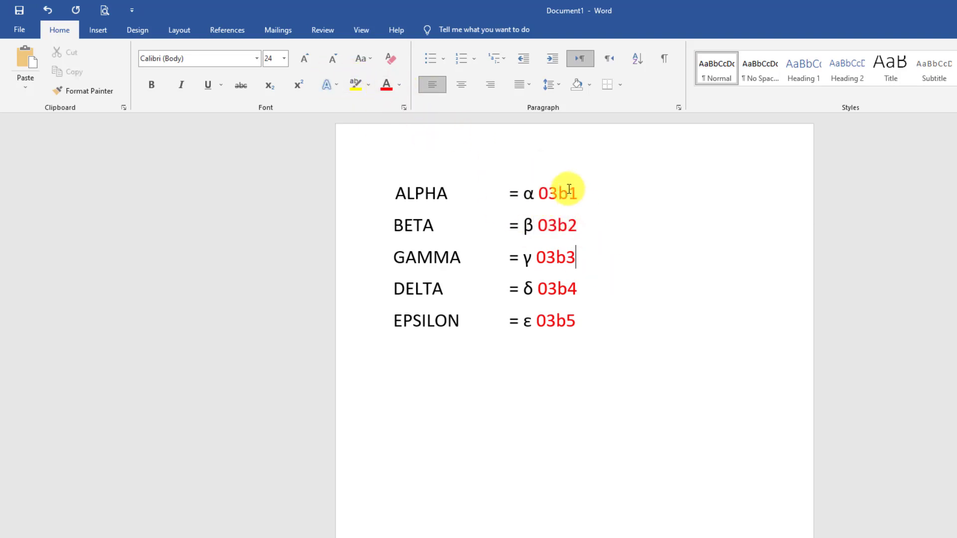
Add a blank line below the EPSILON line.
{"action": "left_click_drag", "start_coordinate": [568, 227], "coordinate": [571, 299]}
{"action": "left_click", "coordinate": [596, 331]}
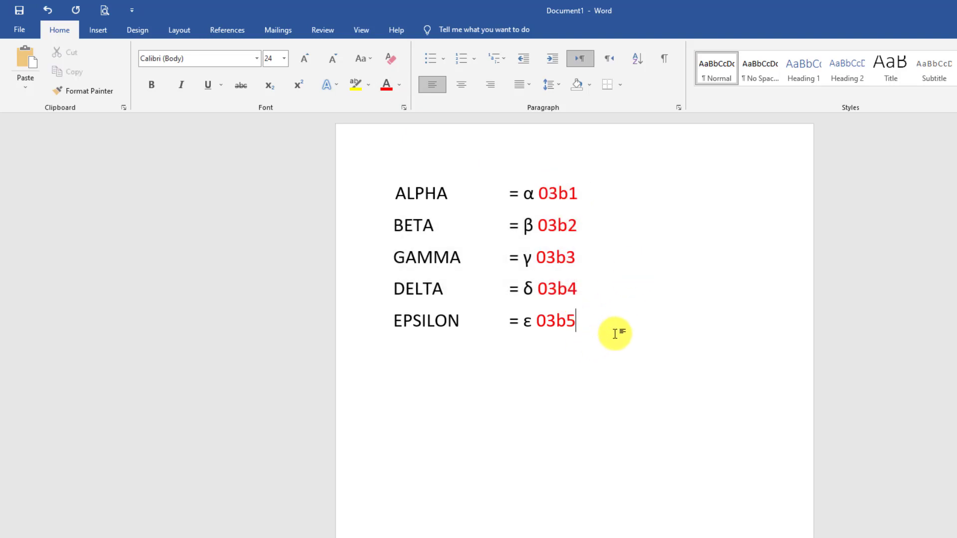
{"action": "key", "text": "Return"}
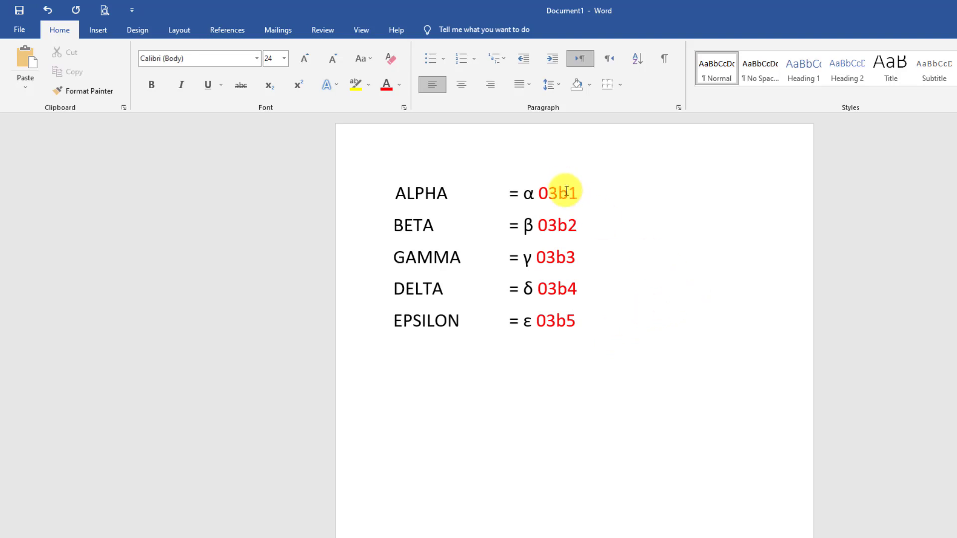
{"action": "left_click_drag", "start_coordinate": [567, 191], "coordinate": [566, 321]}
{"action": "left_click", "coordinate": [498, 382]}
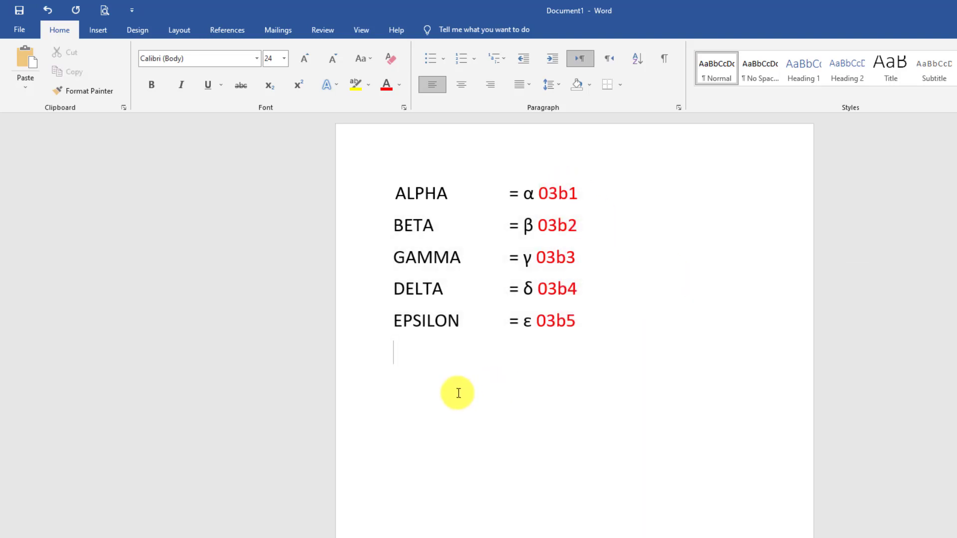
{"action": "key", "text": "Return"}
{"action": "key", "text": "alt"}
{"action": "key", "text": "alt"}
Convert the red codes 03b1, 03b2, 03b3, 03b4 and 03b5 into their Greek symbols.
{"action": "left_click", "coordinate": [585, 194]}
{"action": "key", "text": "alt+x"}
{"action": "key", "text": "alt+x"}
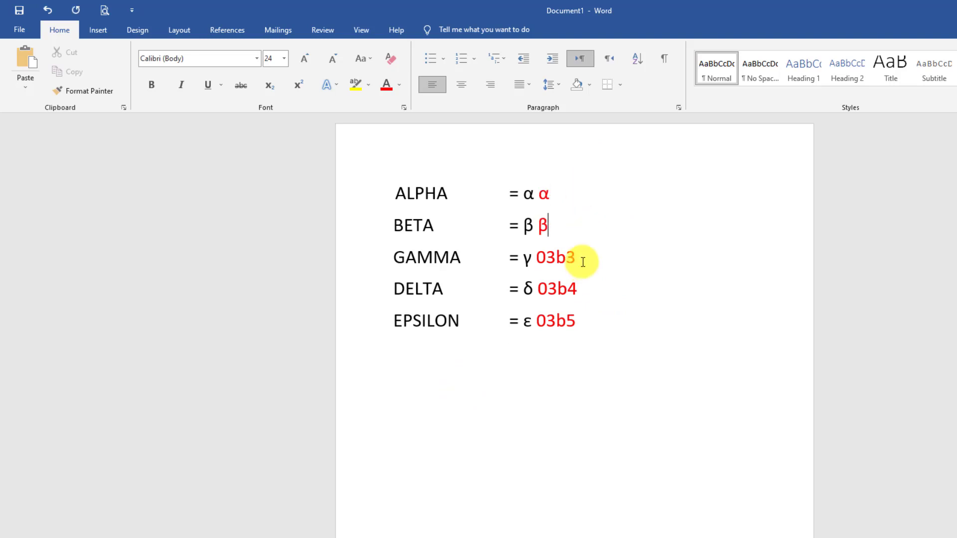
{"action": "key", "text": "alt+x"}
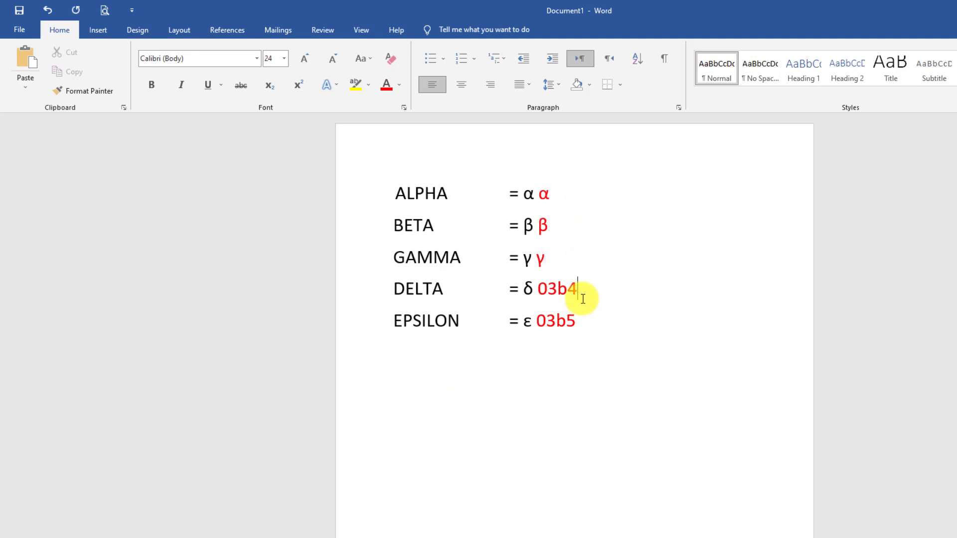
{"action": "key", "text": "alt+x"}
{"action": "left_click", "coordinate": [578, 321]}
{"action": "key", "text": "alt+x"}
Undo the symbol conversions of all five red codes.
{"action": "key", "text": "ctrl+z"}
{"action": "key", "text": "ctrl+z"}
{"action": "key", "text": "ctrl+z"}
{"action": "key", "text": "ctrl+z"}
{"action": "key", "text": "ctrl+z"}
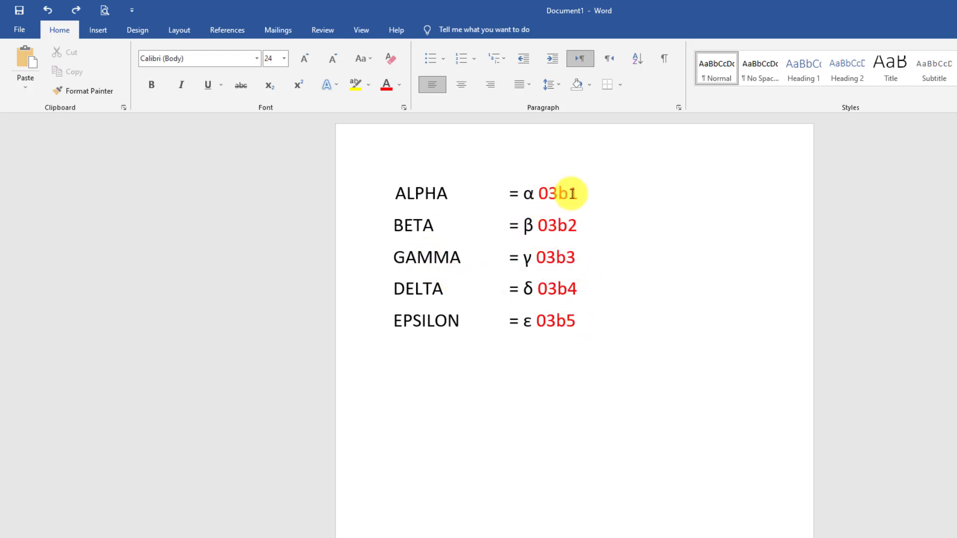
{"action": "left_click_drag", "start_coordinate": [572, 196], "coordinate": [577, 228]}
{"action": "left_click", "coordinate": [577, 225]}
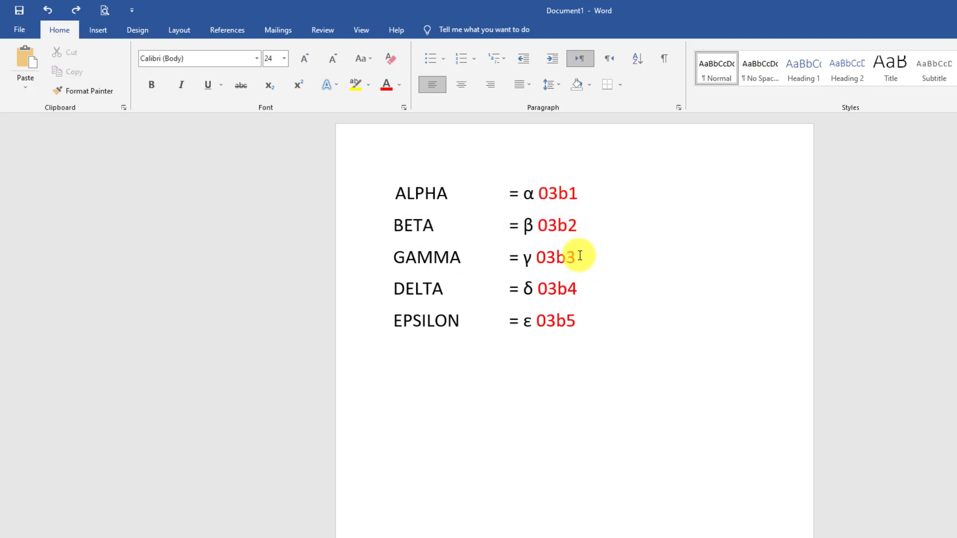
{"action": "left_click", "coordinate": [579, 255]}
{"action": "left_click", "coordinate": [583, 285]}
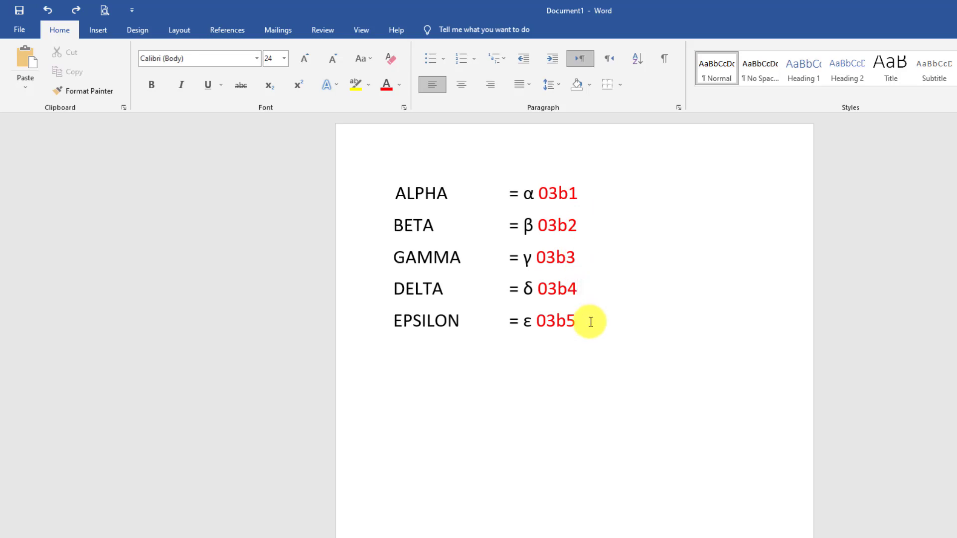
{"action": "left_click", "coordinate": [590, 322]}
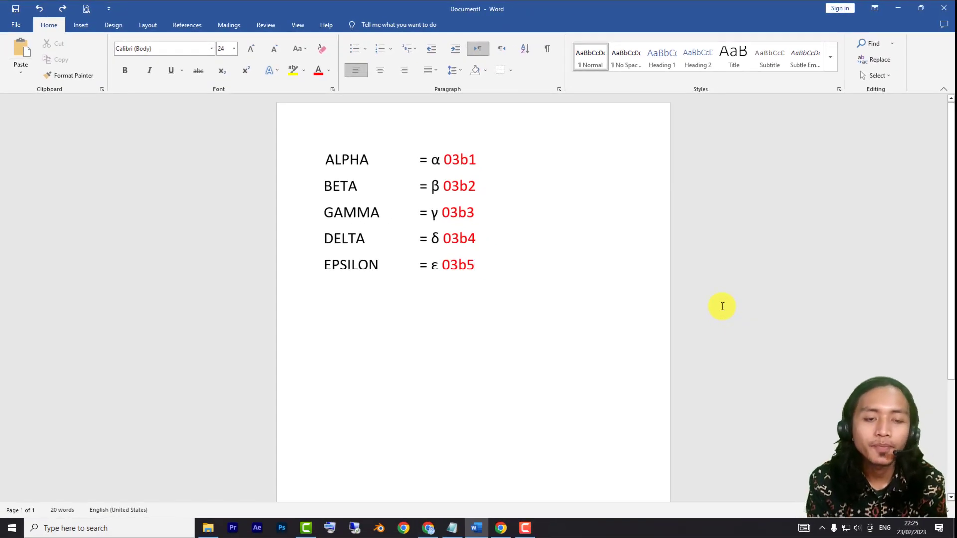